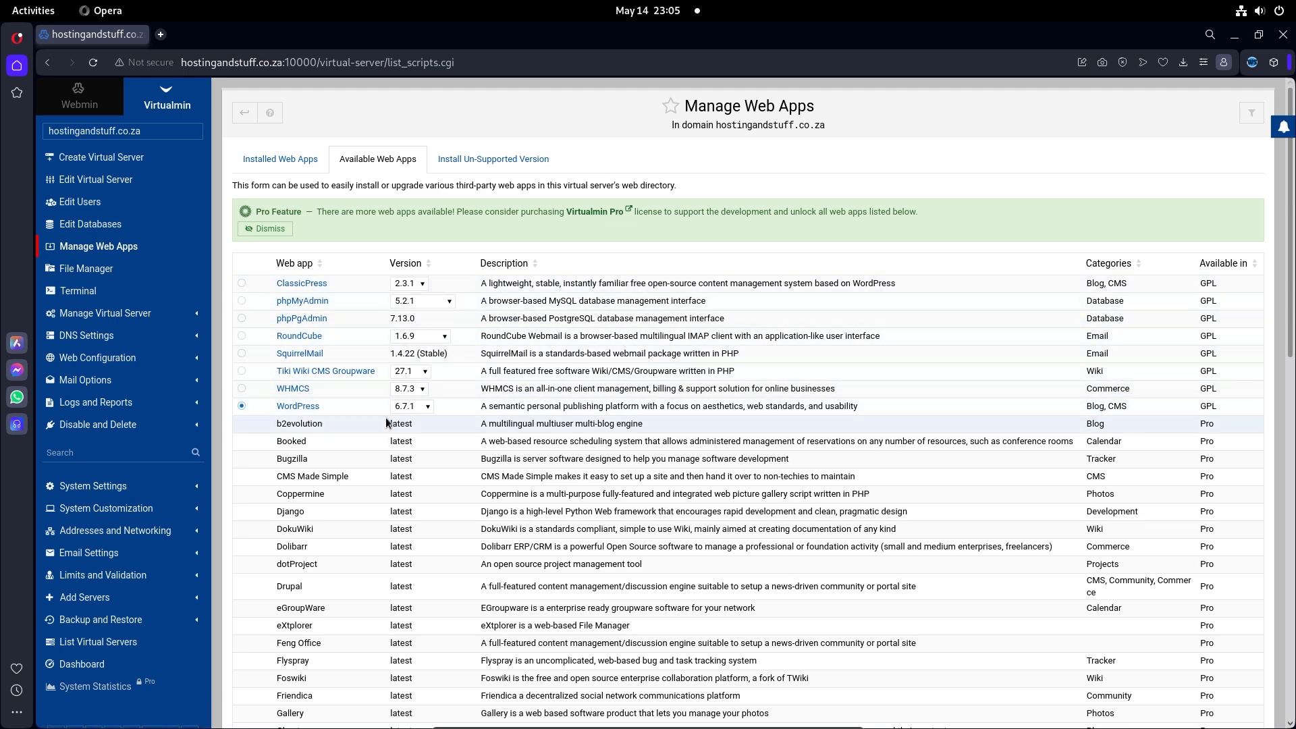
Scroll the Available Web Apps list to locate WordPress 6.7.1.
scroll(408, 419, down, 8)
scroll(419, 425, down, 5)
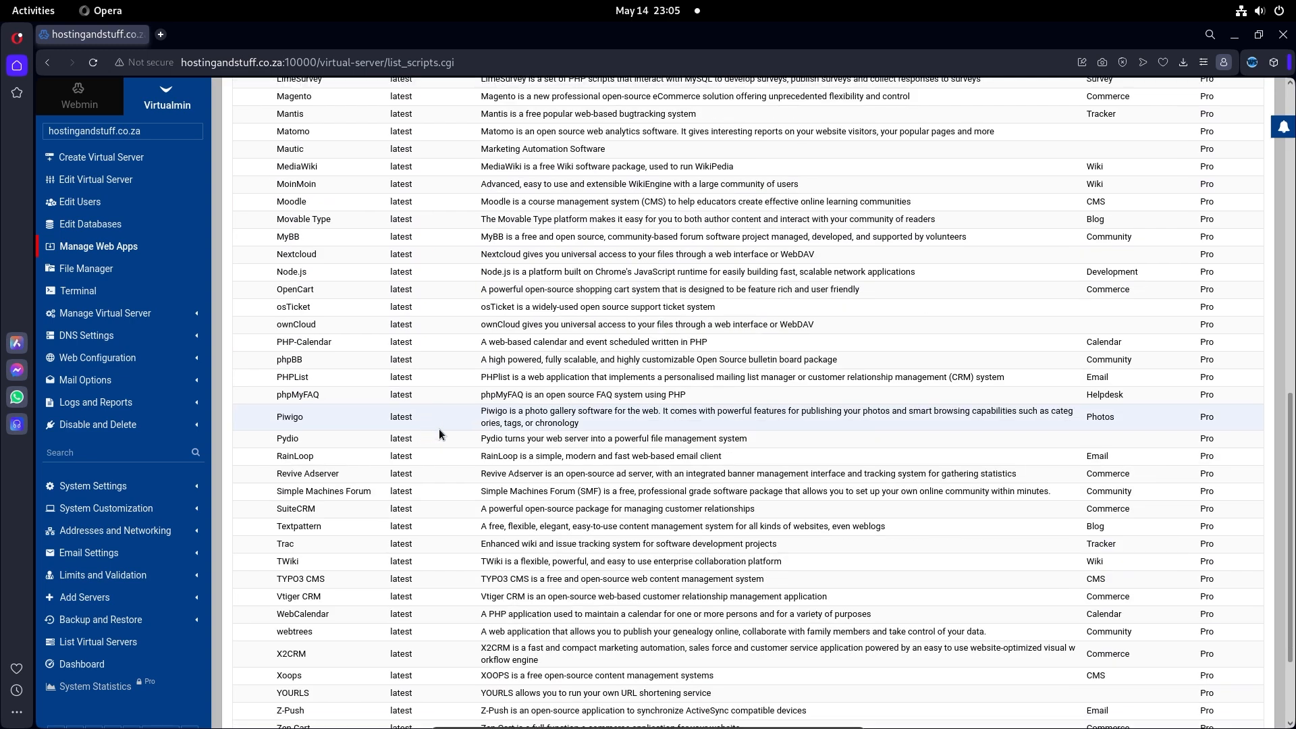
scroll(390, 462, up, 13)
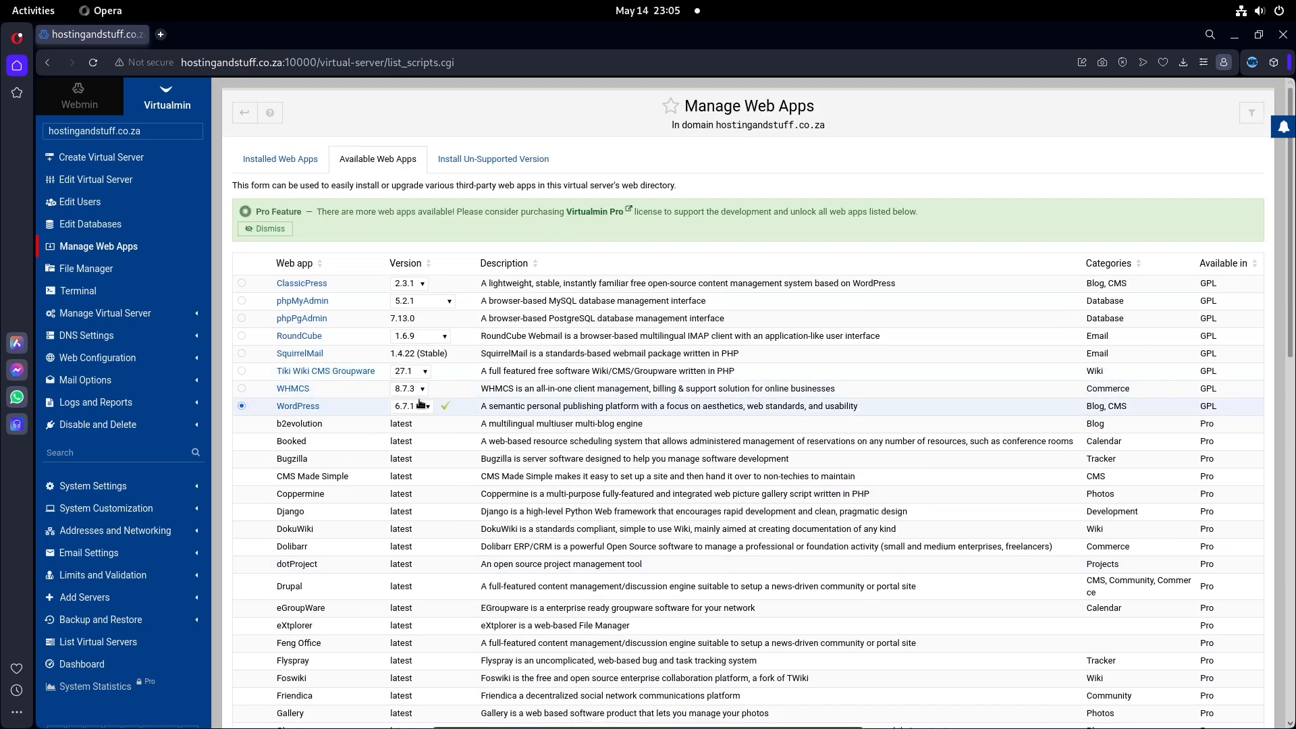
Open WordPress's install options and choose installing at the top level of public_html.
click(446, 407)
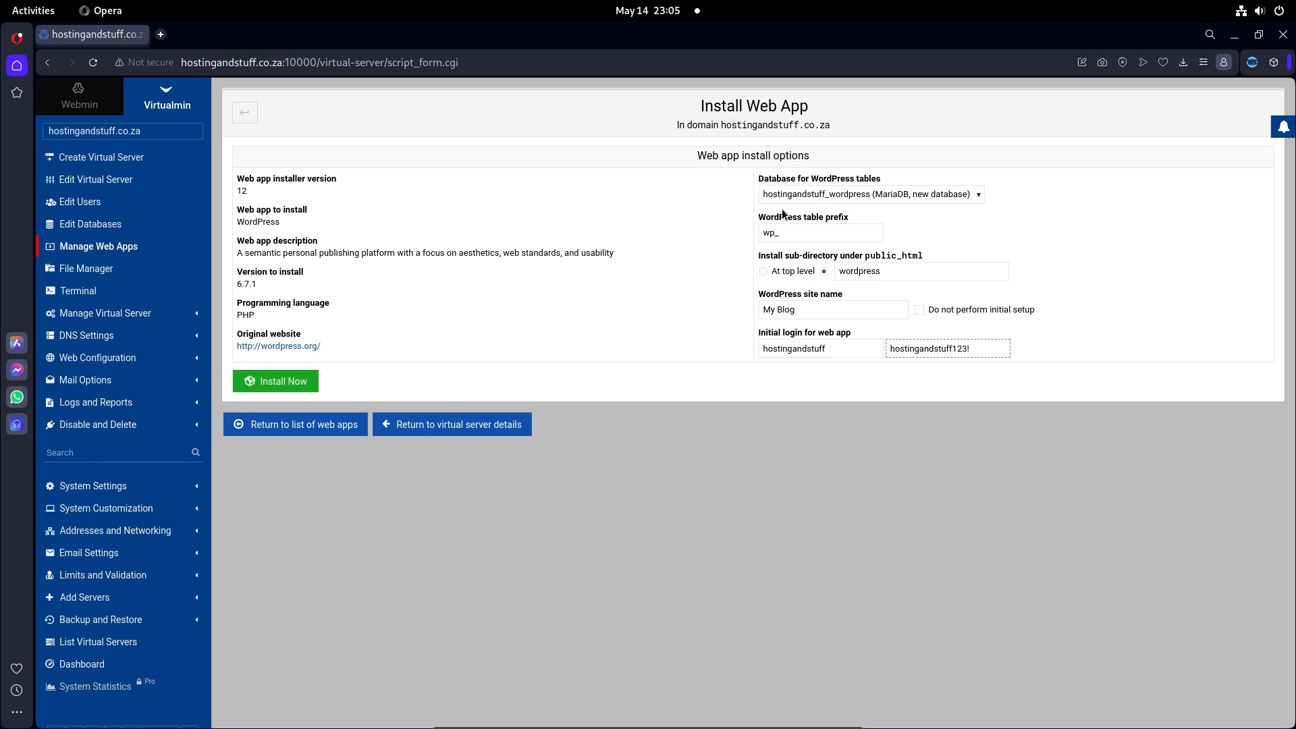
click(795, 232)
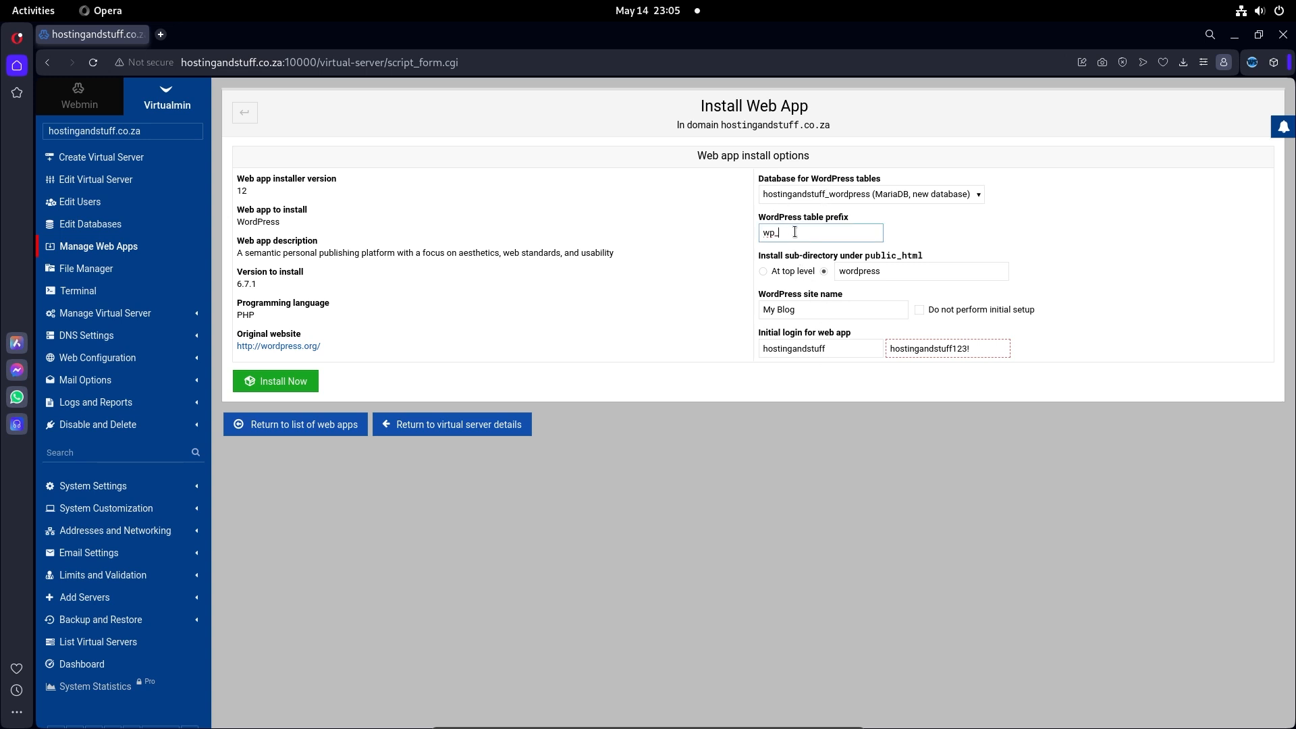
click(768, 273)
click(763, 273)
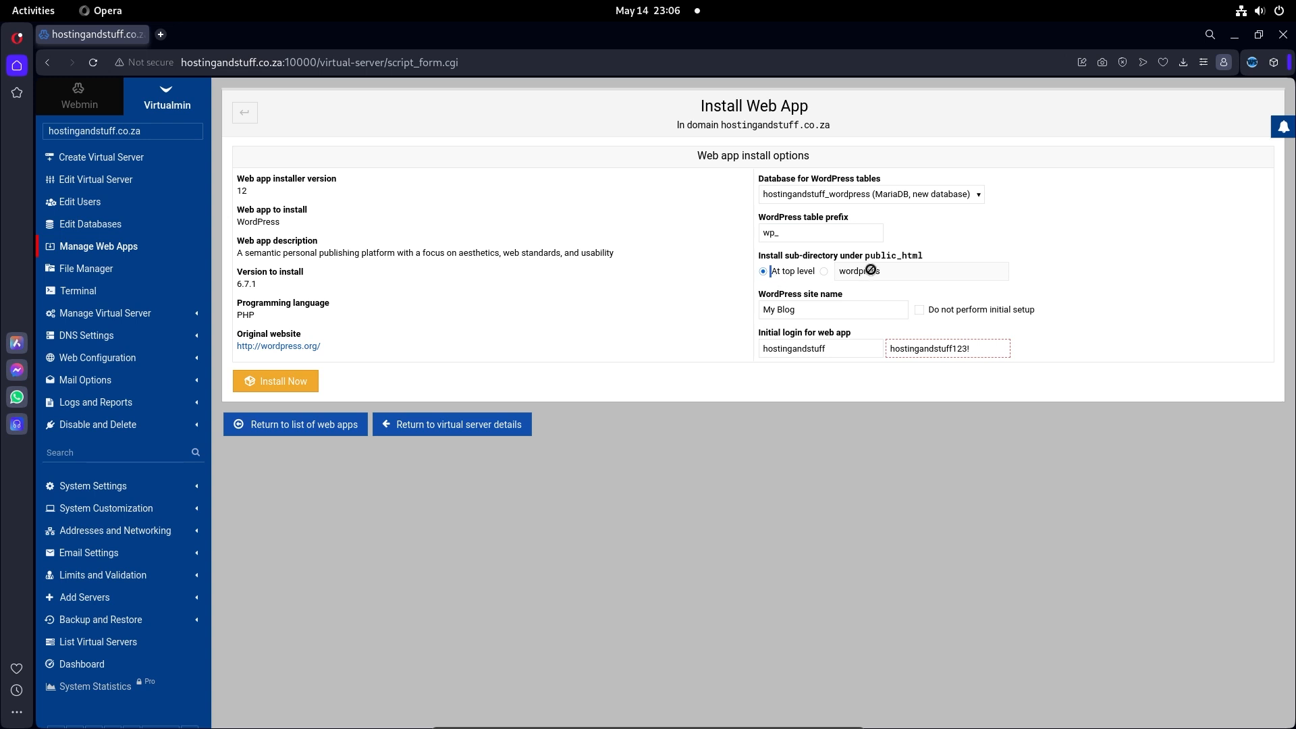
Replace the site name My Blog with hostingandstuff, fixing the missing 't' typo.
triple_click(843, 309)
text(hosingandstuff)
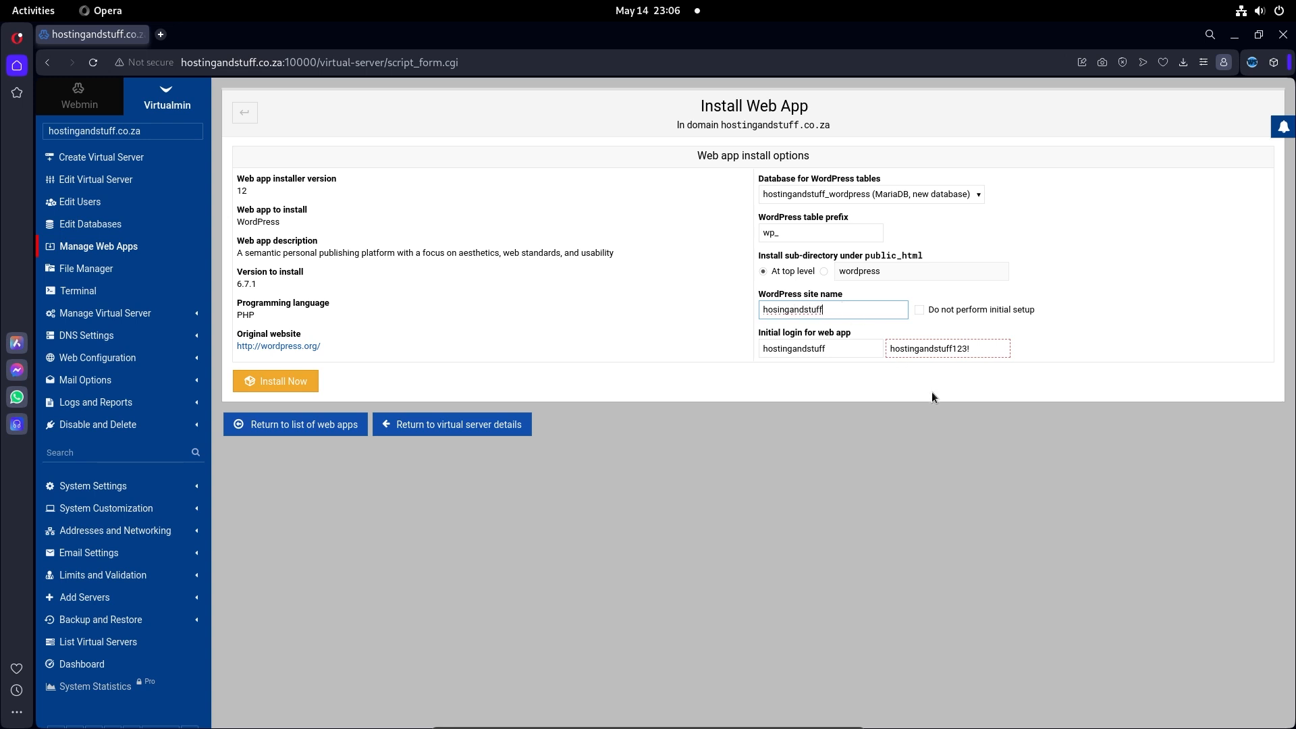
click(918, 378)
click(778, 312)
text(t)
Attempt the install, then begin correcting the admin password's first letter.
click(286, 389)
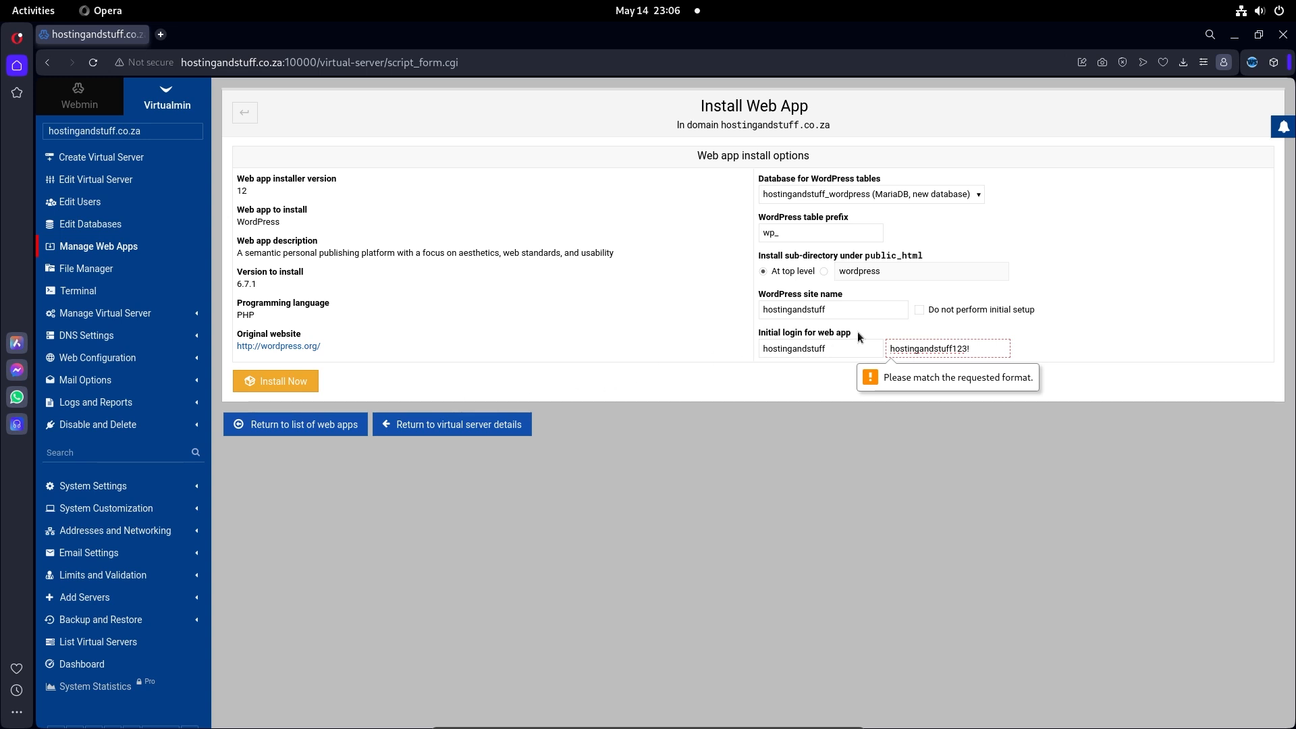
click(898, 348)
key(BackSpace)
Capitalise the admin password with an H, run the install, and review the result lines.
text(H)
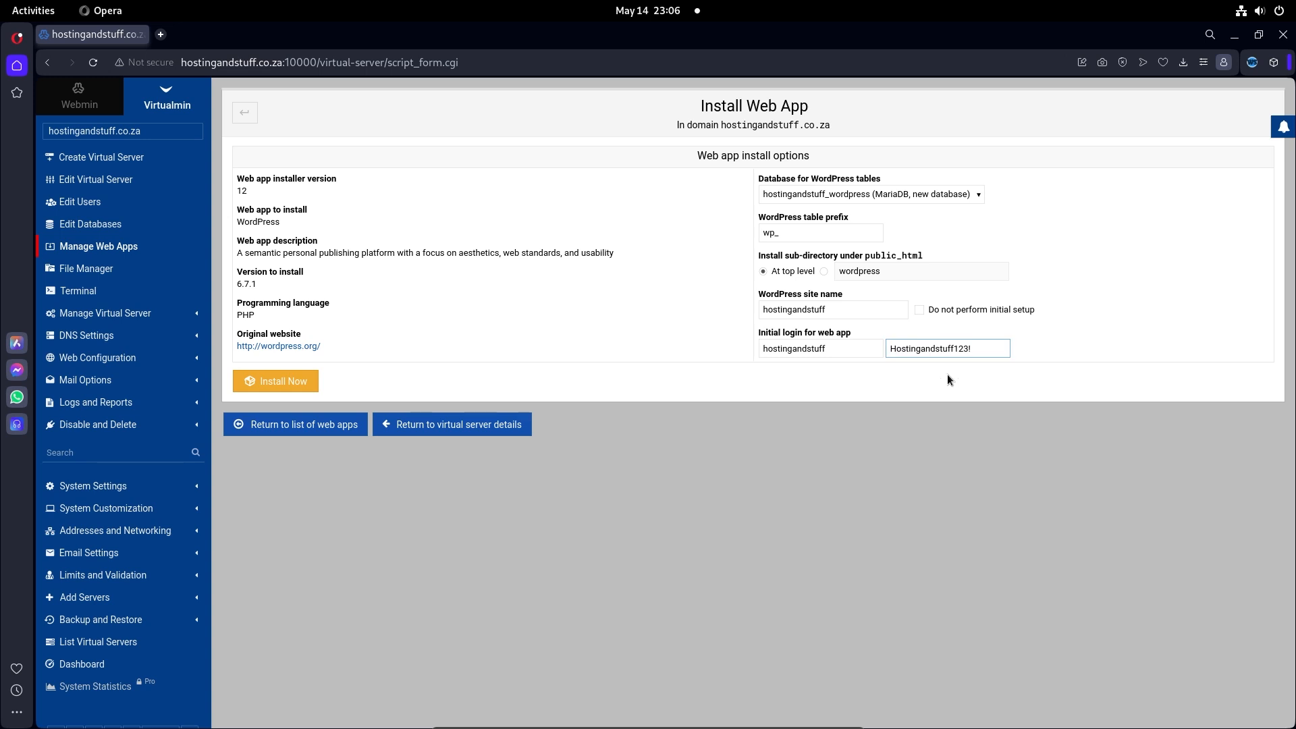
key(Return)
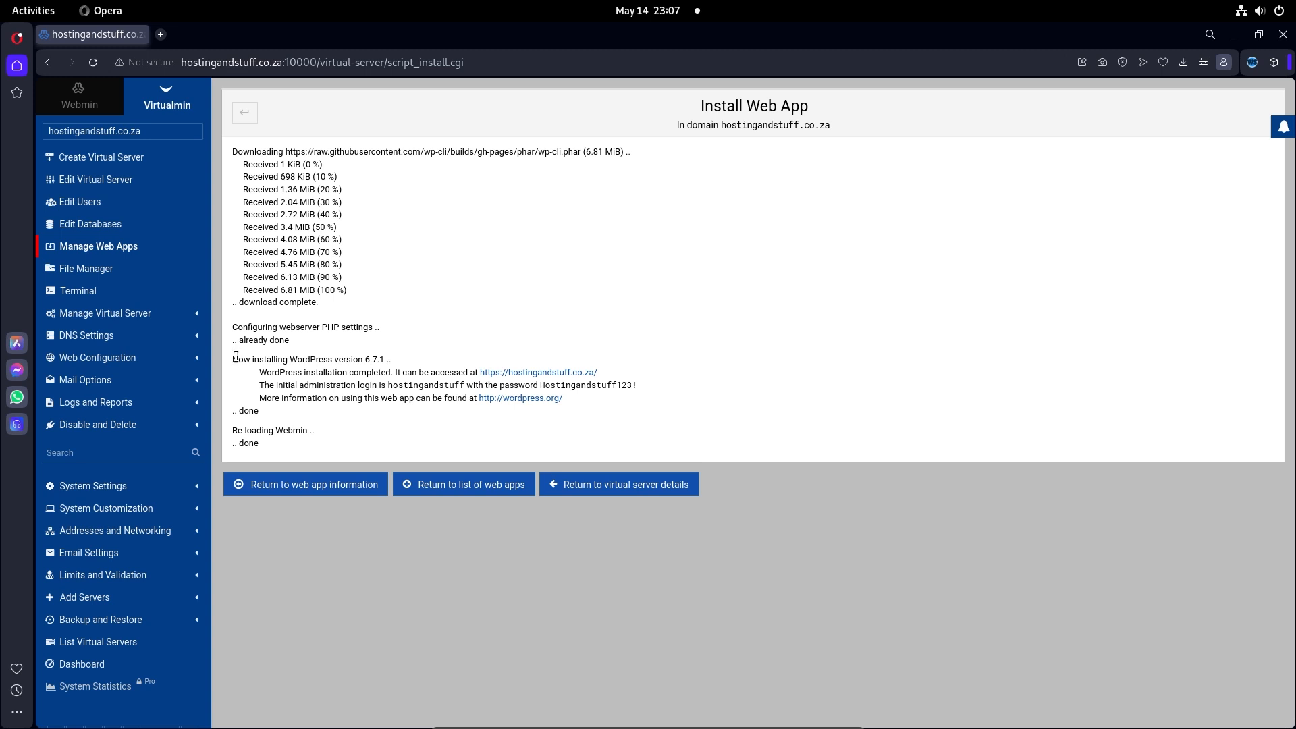
drag(233, 359, 606, 399)
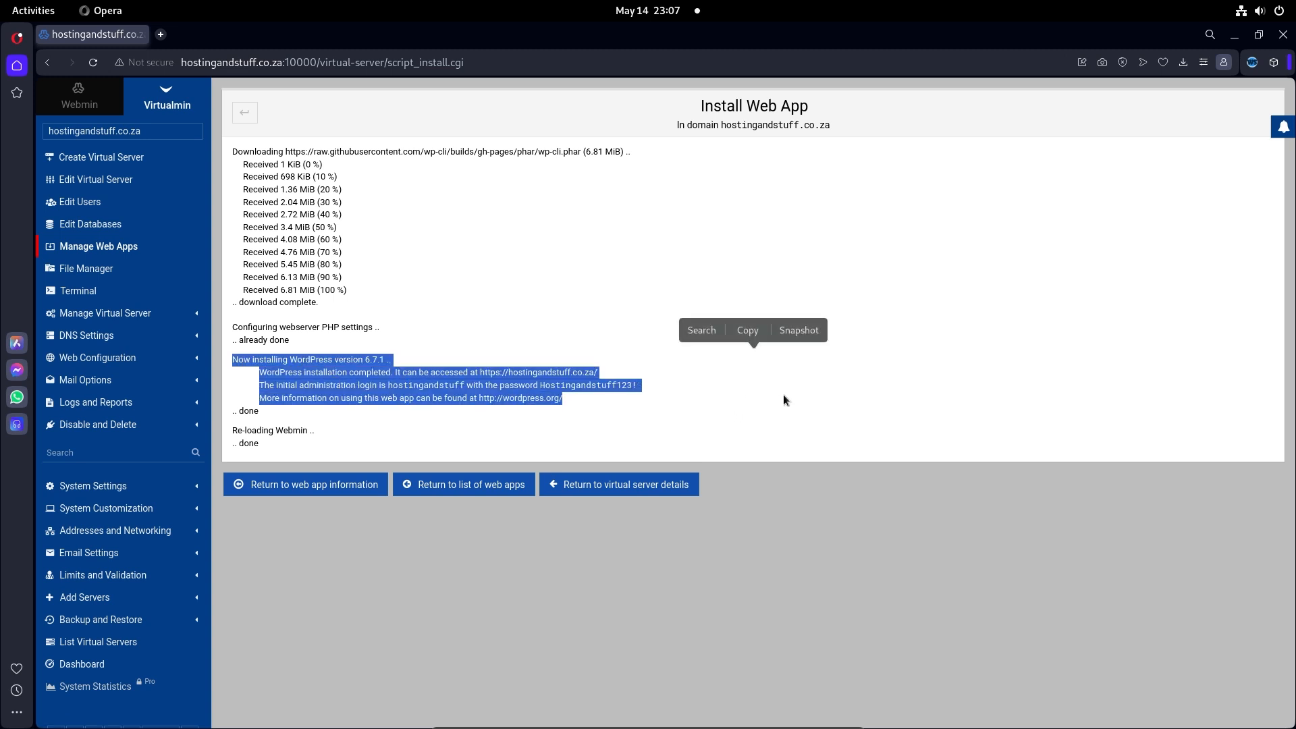
click(528, 297)
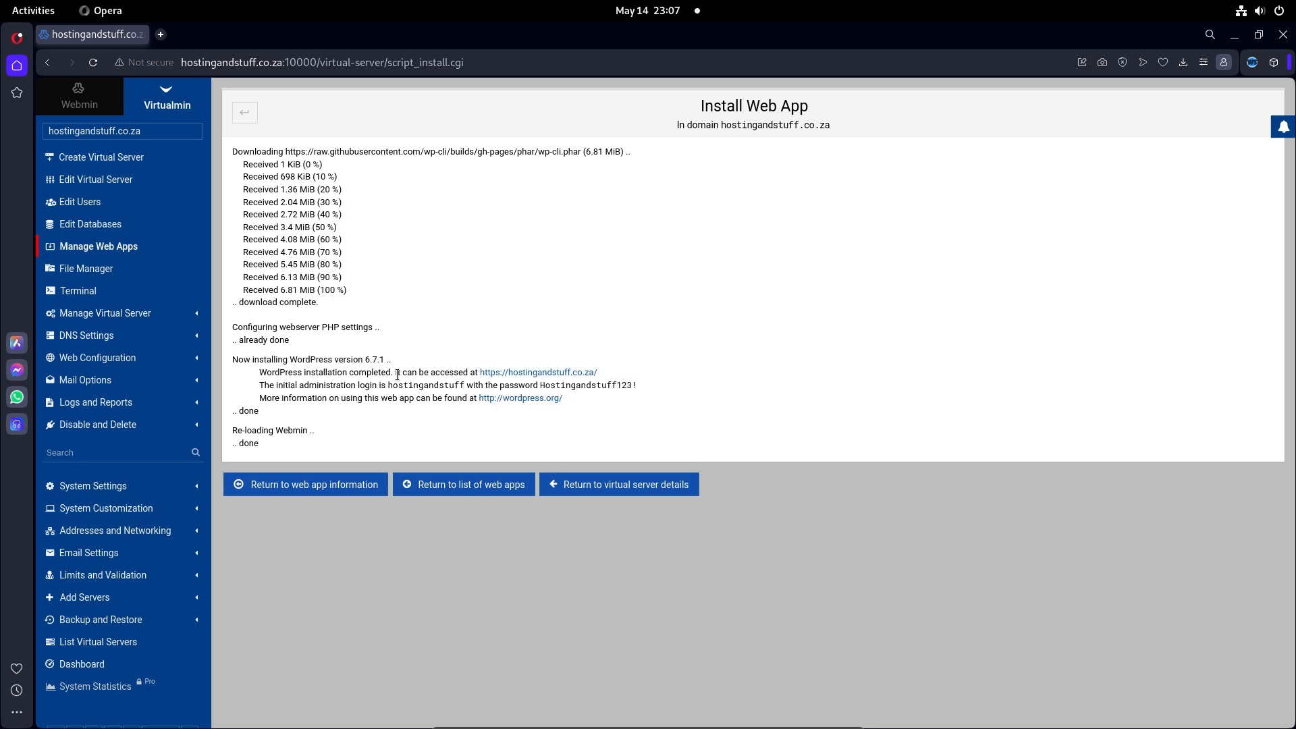
drag(395, 372, 478, 371)
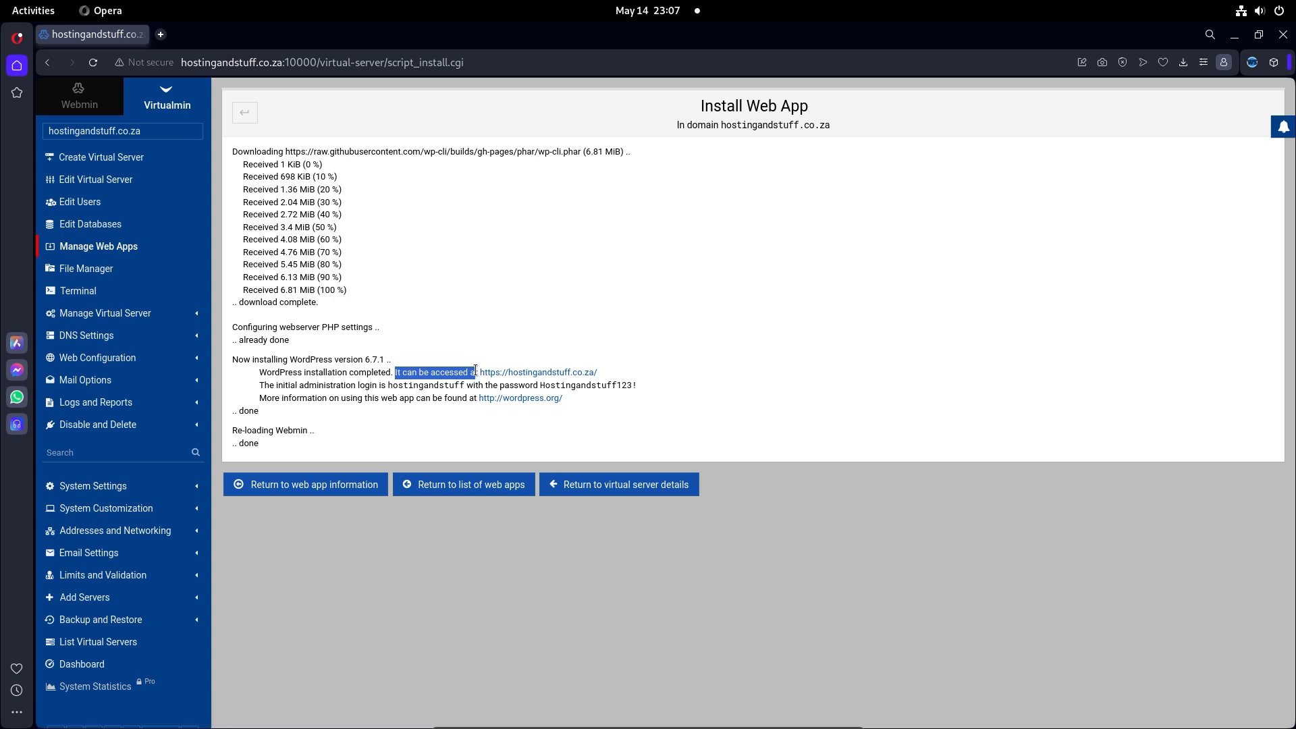
click(553, 304)
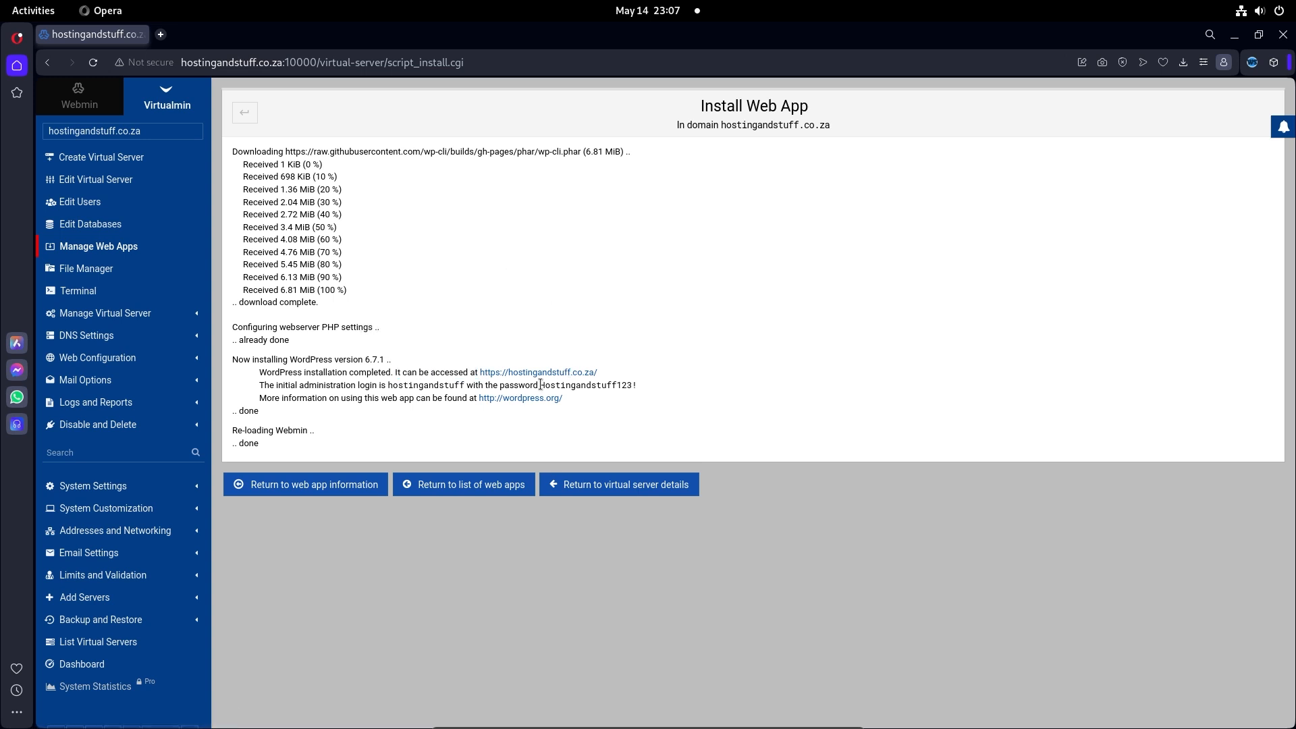
drag(539, 385, 637, 385)
right_click(636, 385)
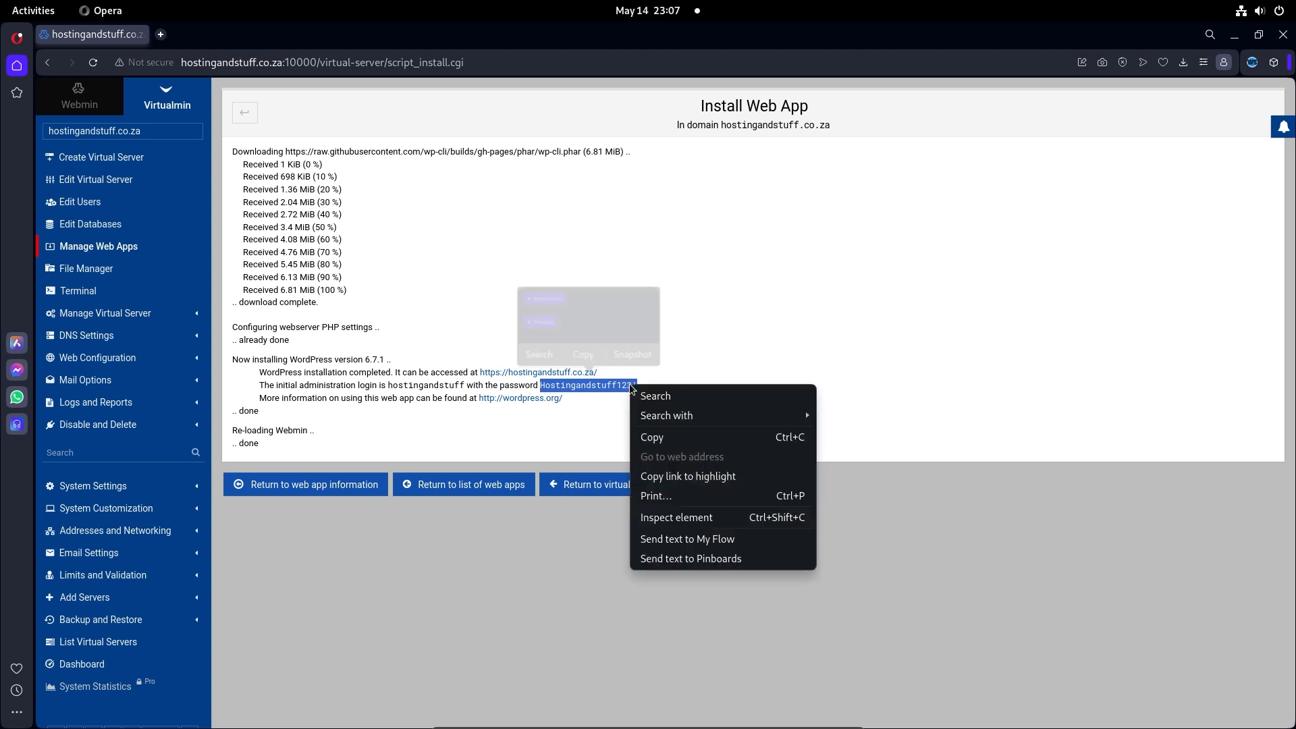
click(683, 436)
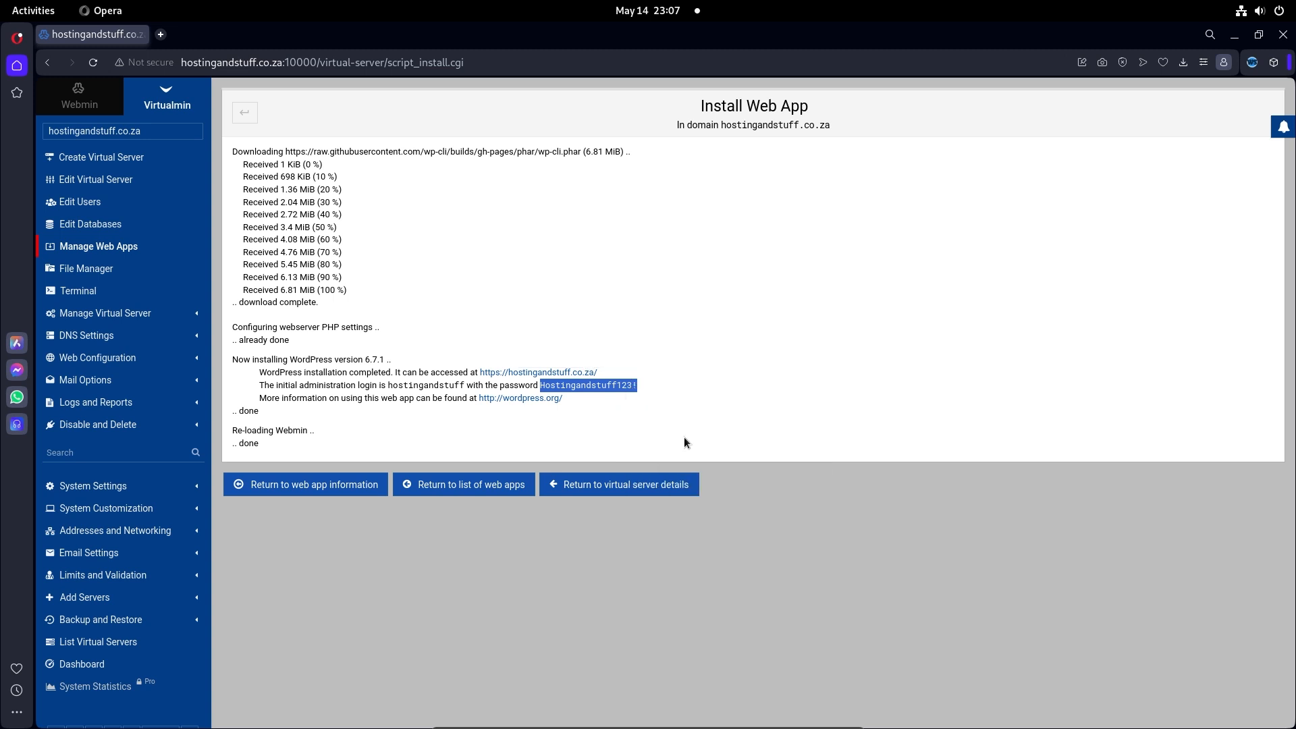
click(573, 372)
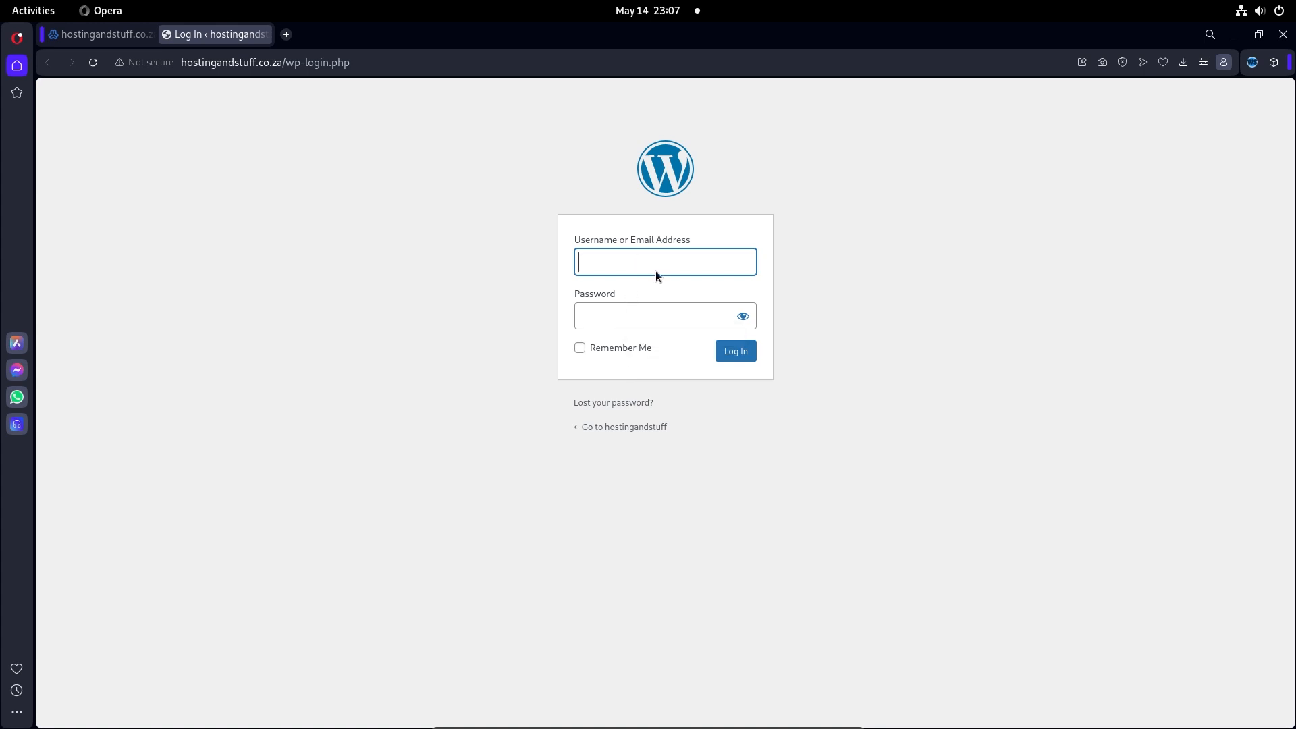
Log in to the WordPress dashboard as hostingandstuff with the copied password.
text(hostingandstuff)
key(Tab)
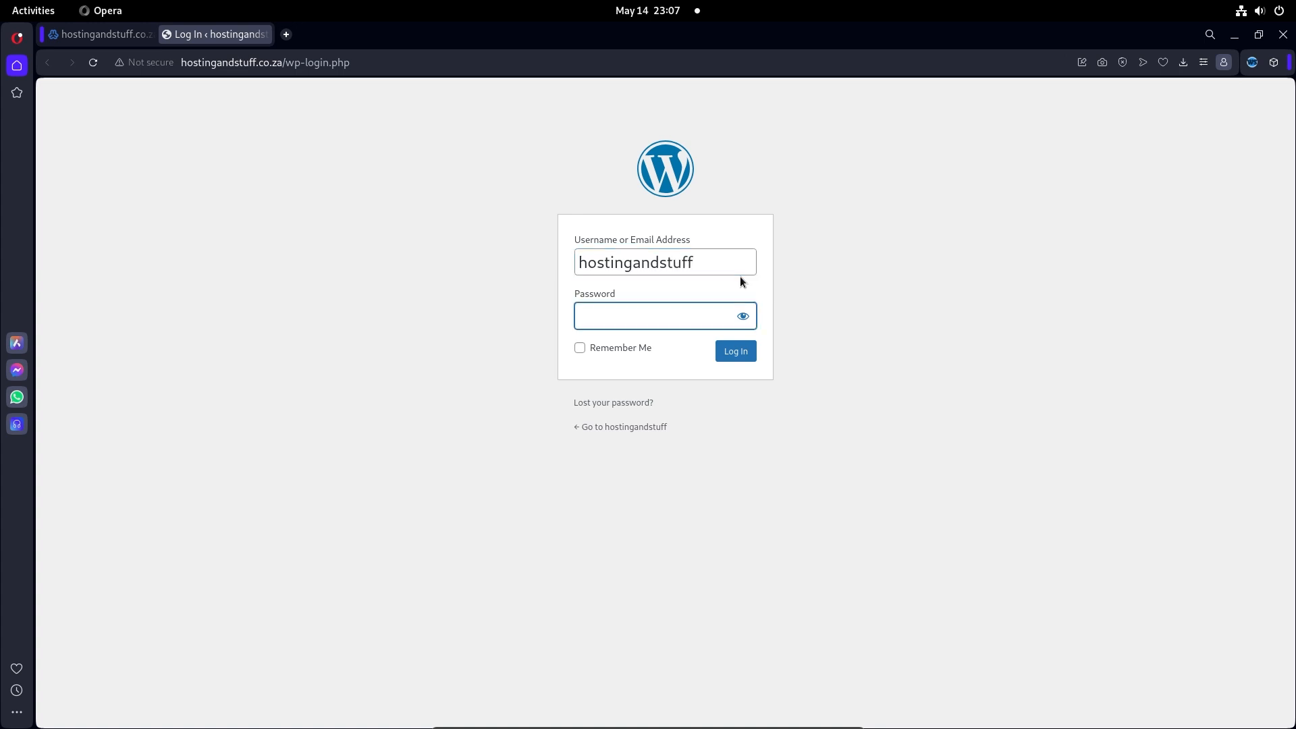
key(ctrl+v)
click(734, 352)
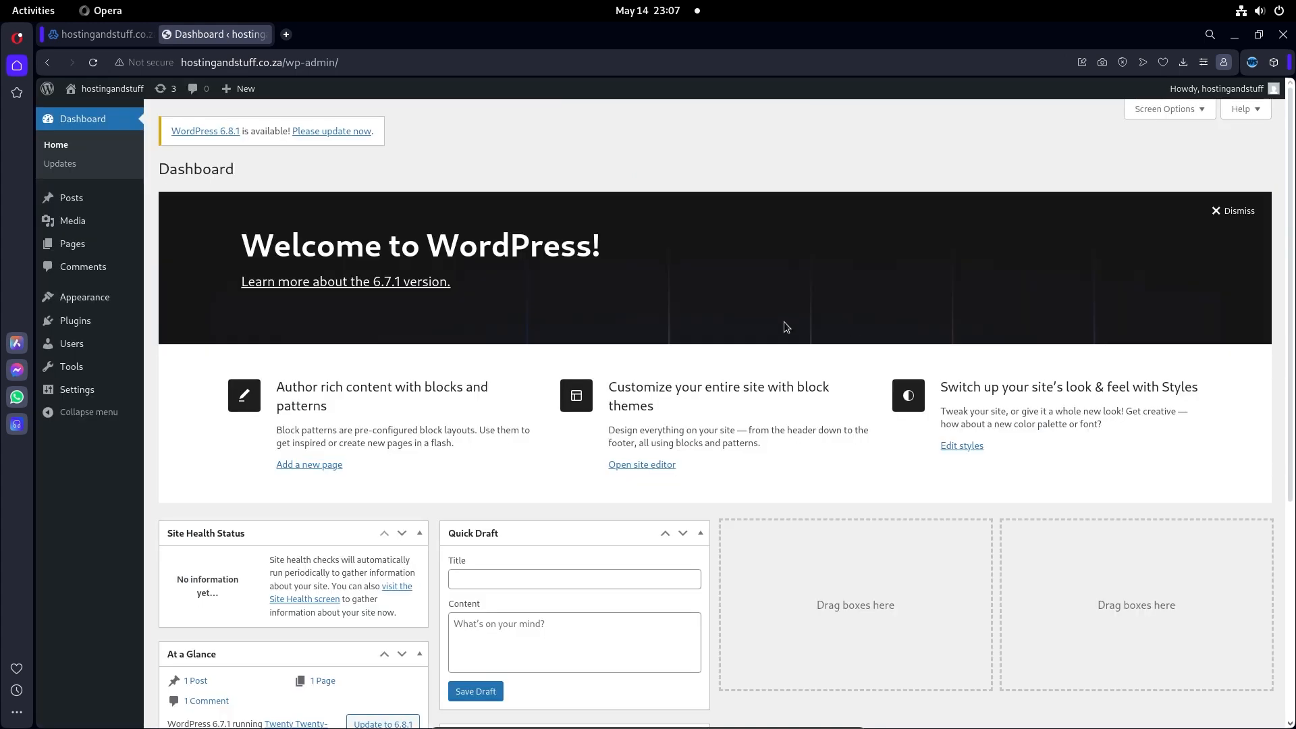
View the Hello world post on the live site, then close both WordPress tabs.
scroll(770, 335, down, 2)
scroll(770, 346, up, 2)
middle_click(113, 94)
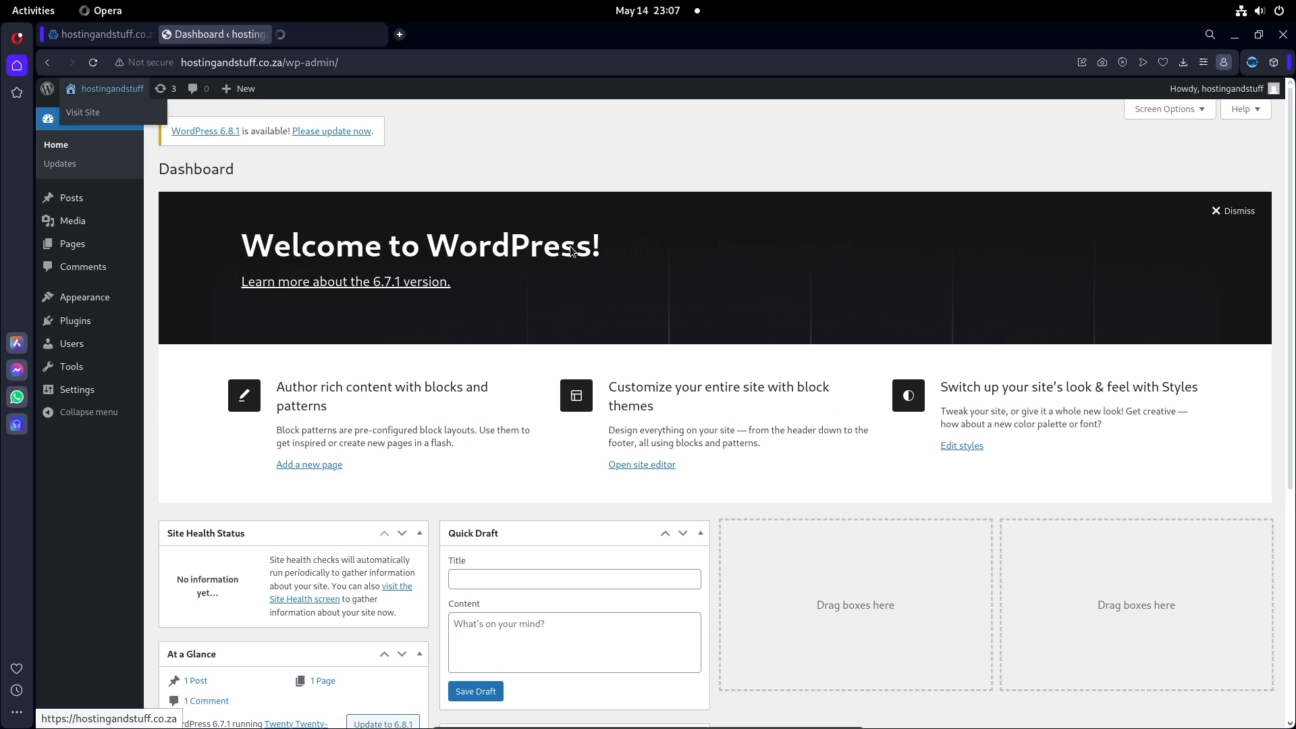
click(328, 37)
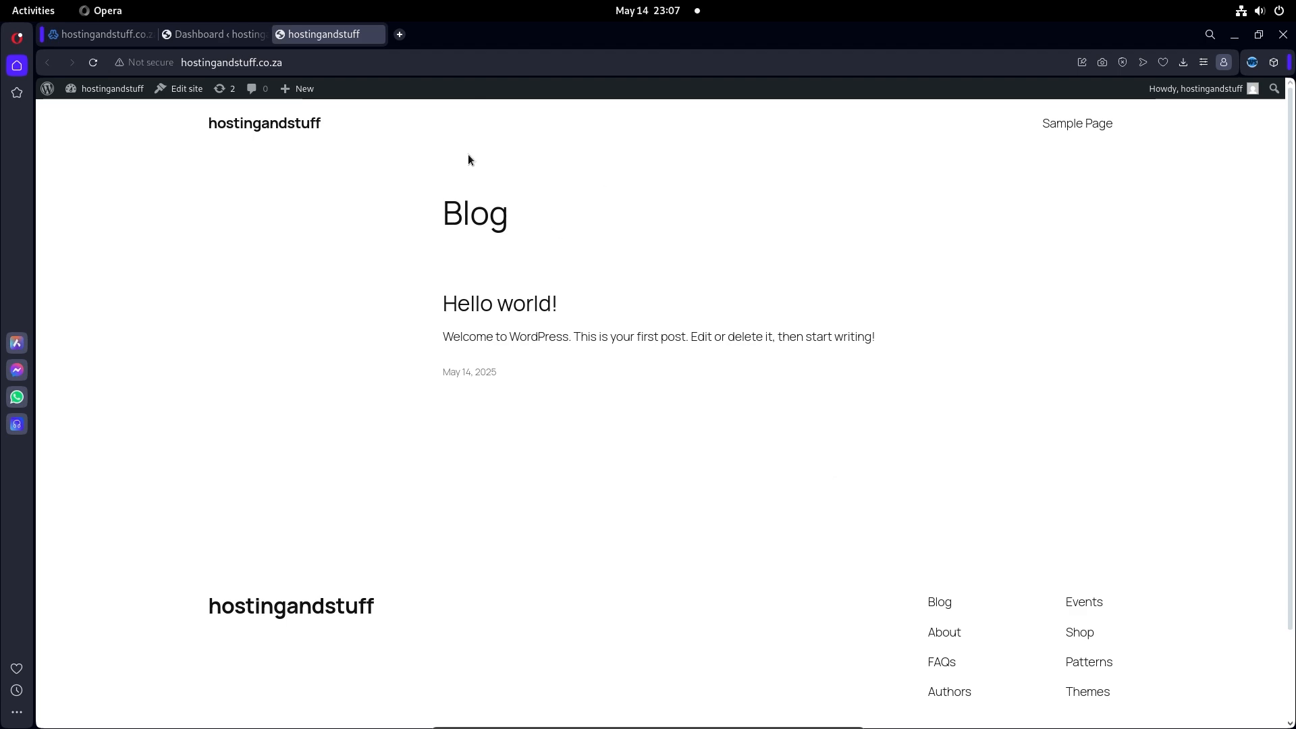
click(378, 35)
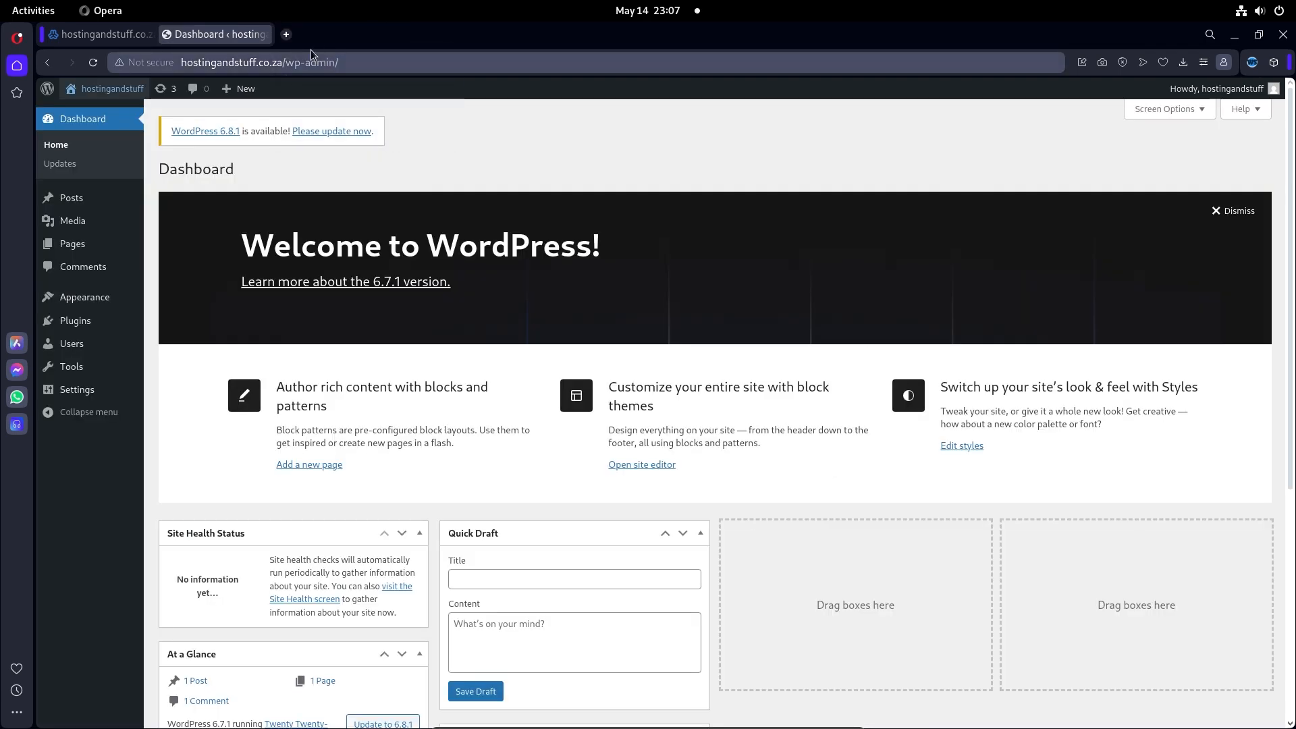
click(264, 34)
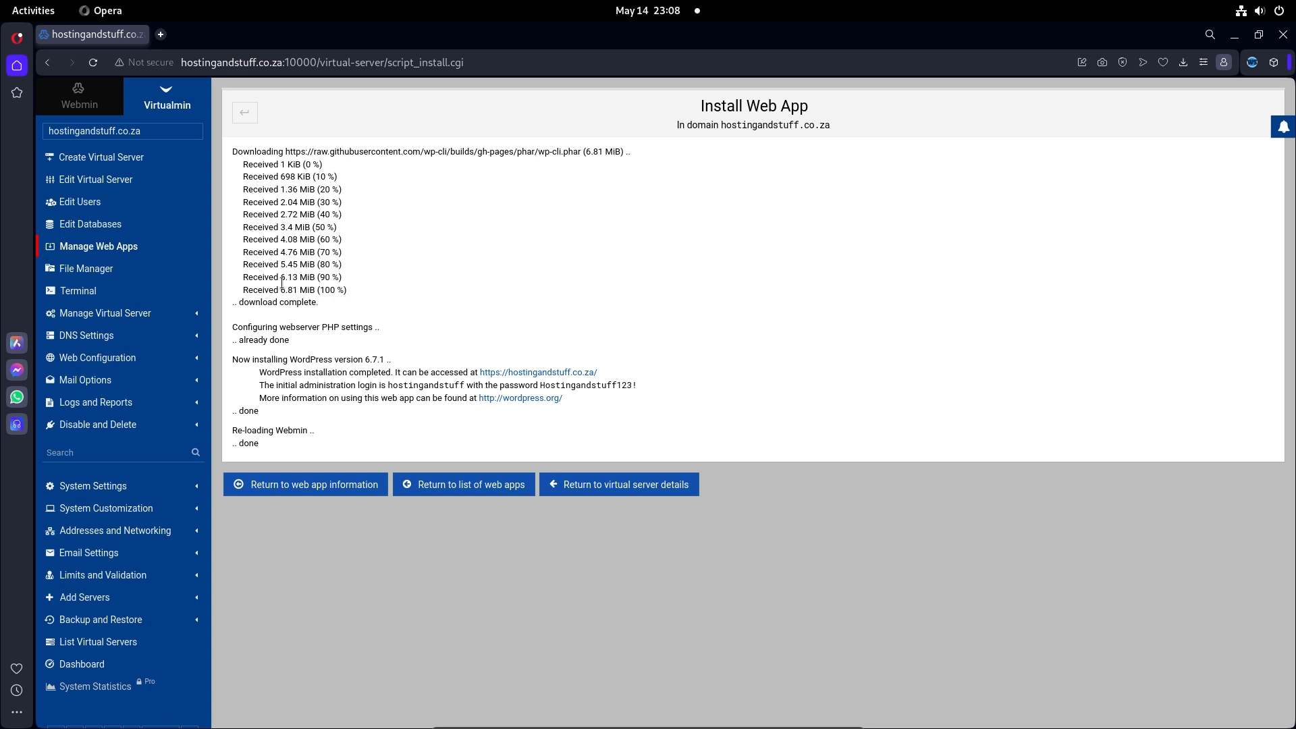
Uninstall WordPress 6.7.1 from Manage Web Apps, confirming removal of its files and tables.
click(118, 252)
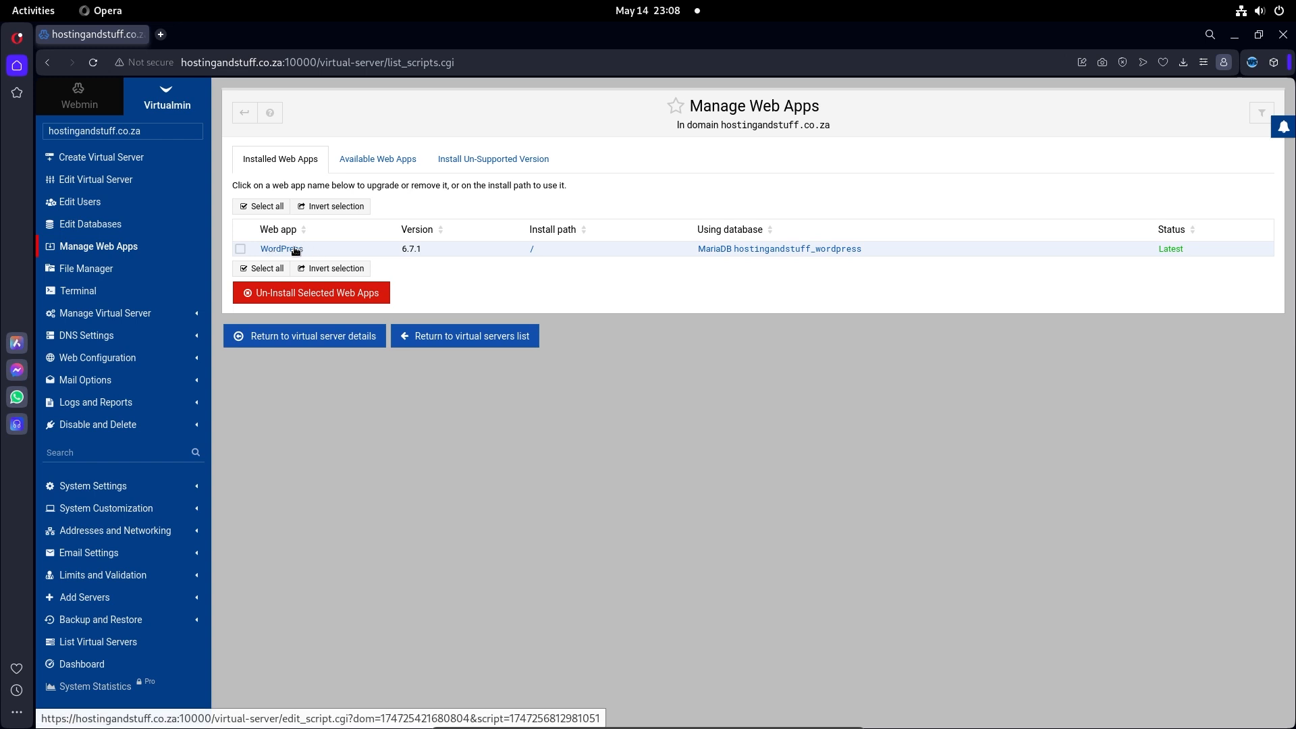
click(241, 250)
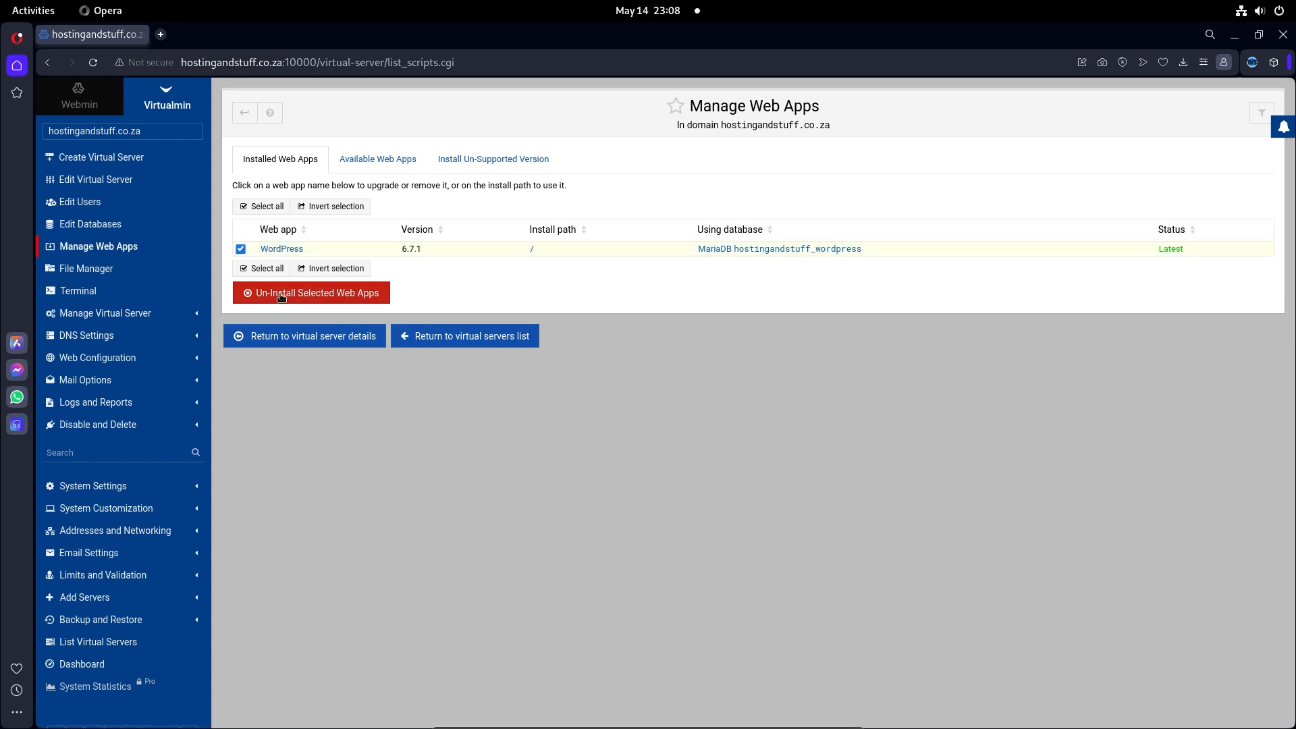
click(323, 293)
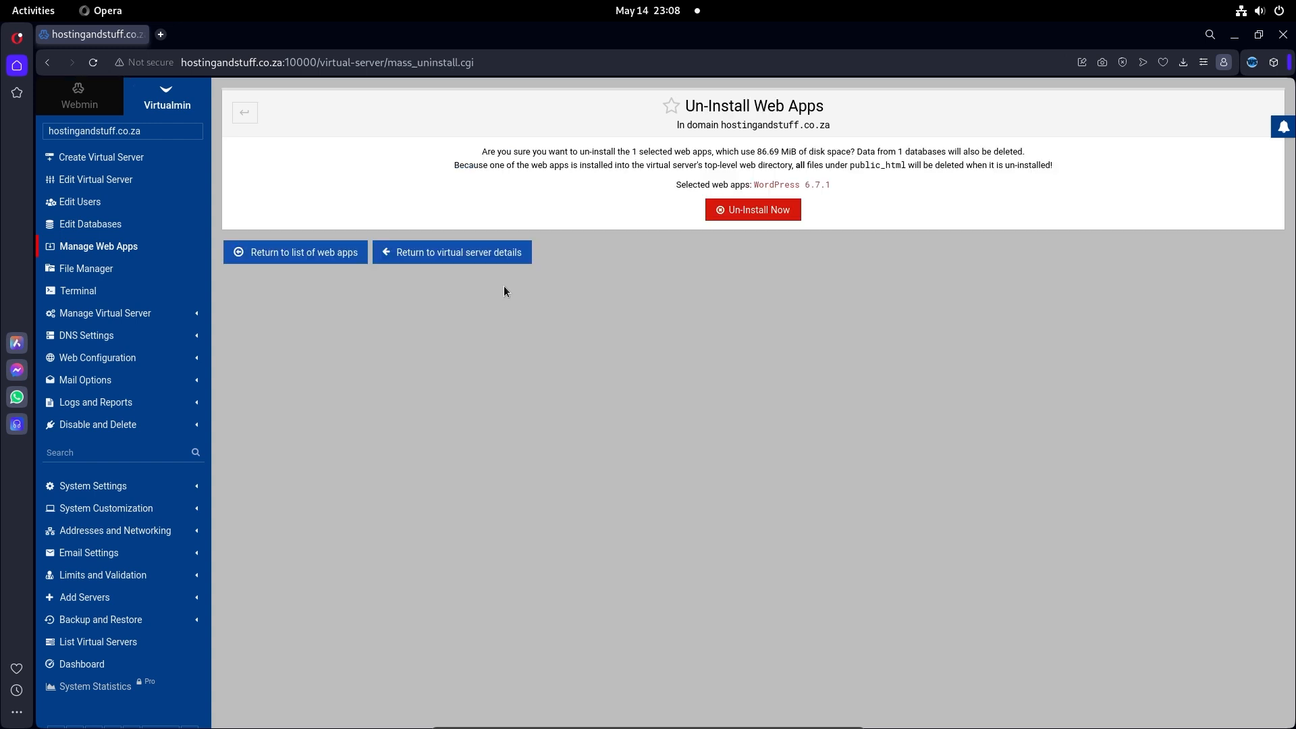
click(755, 213)
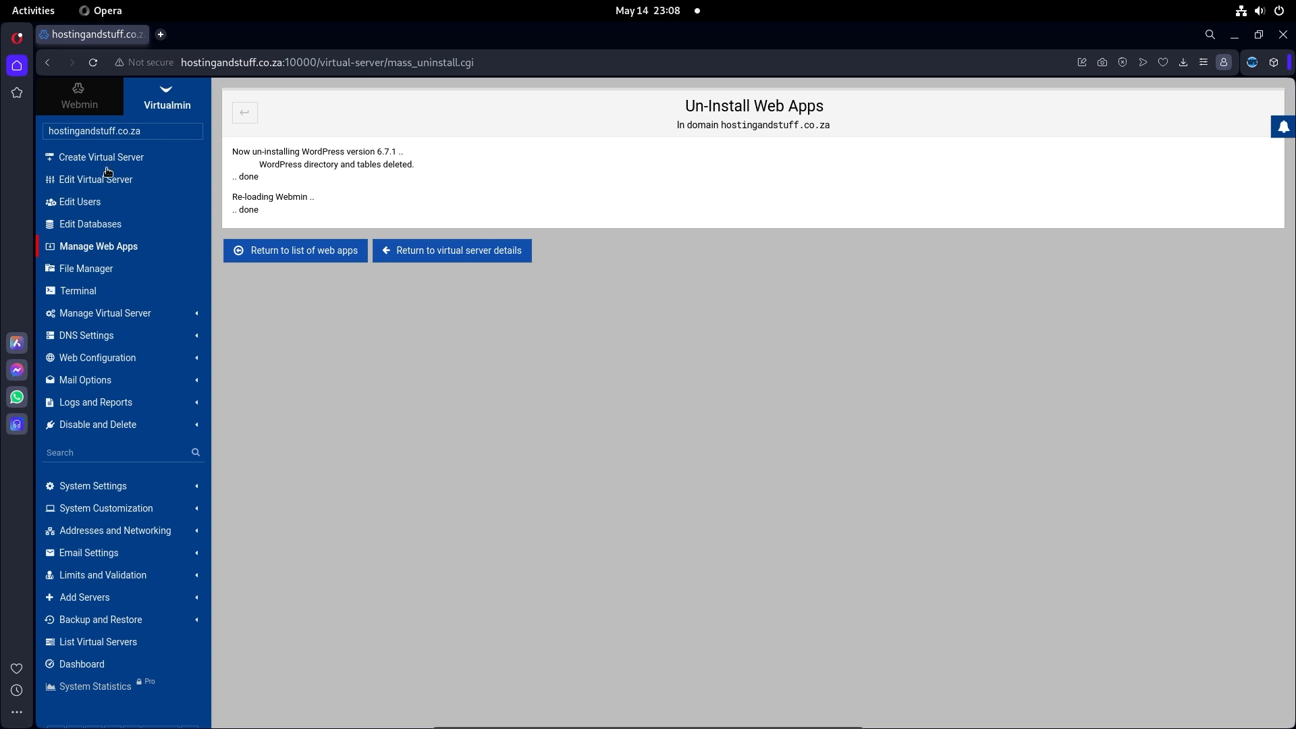
scroll(135, 351, down, 3)
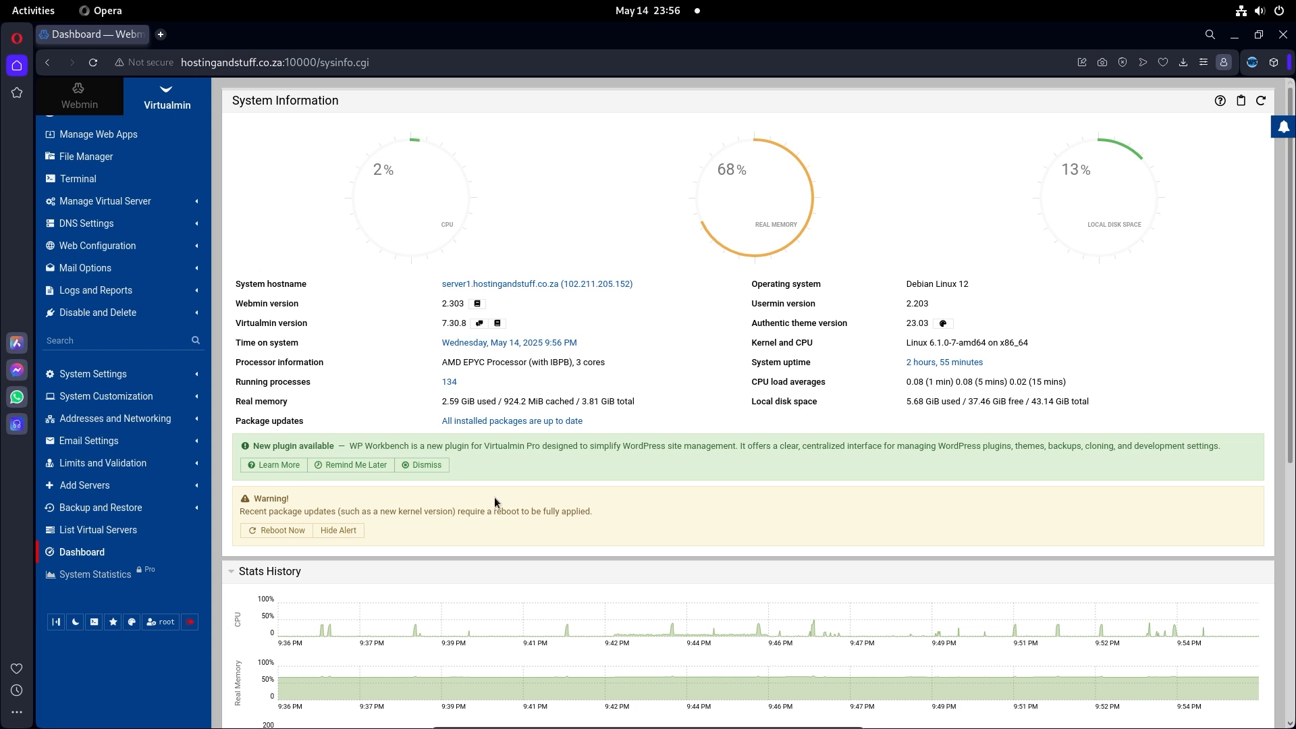
Search Google for 'download wordpress' from a new Opera tab.
click(160, 34)
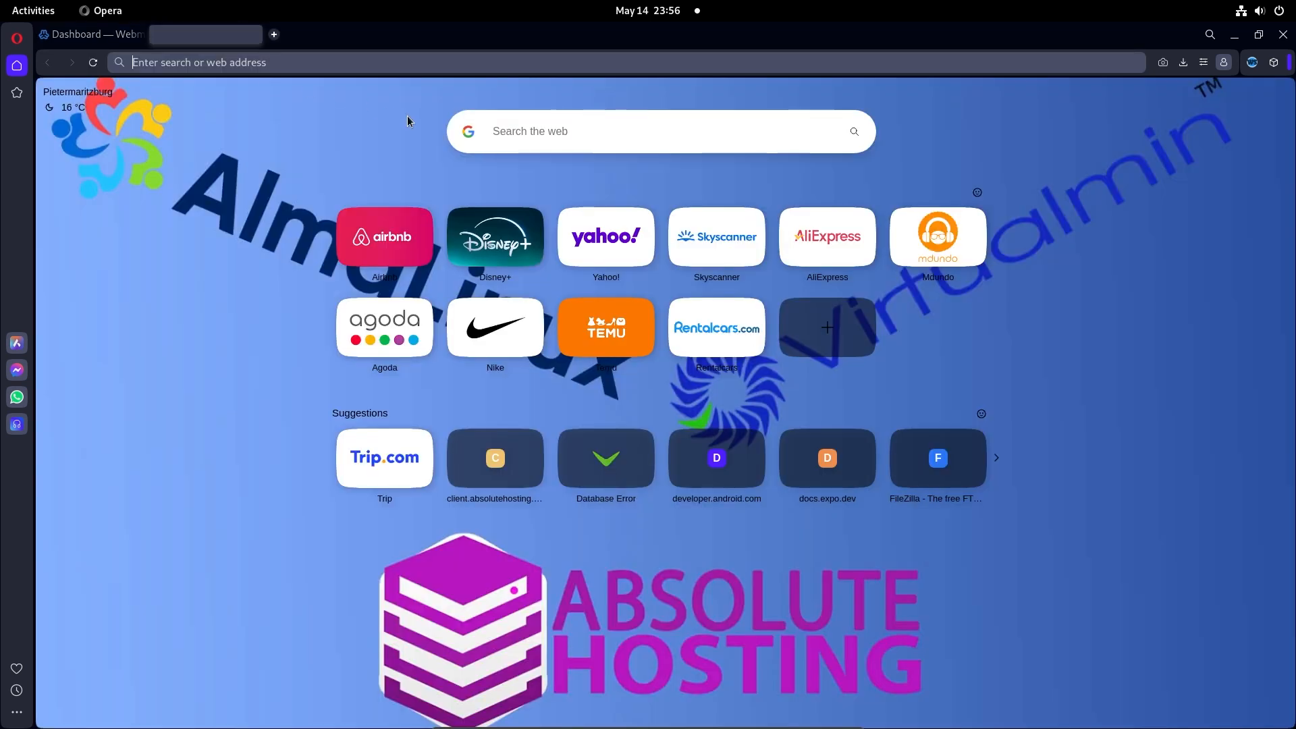
click(556, 133)
text(download)
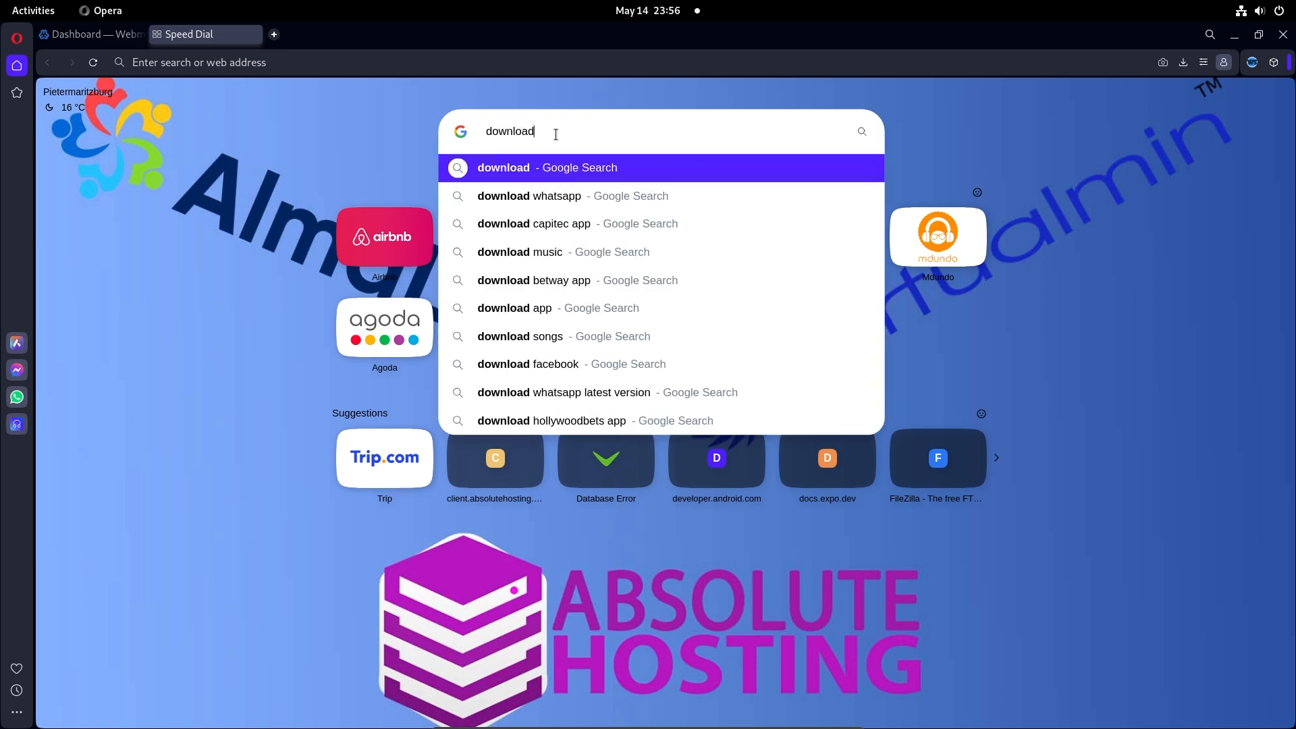
text( word)
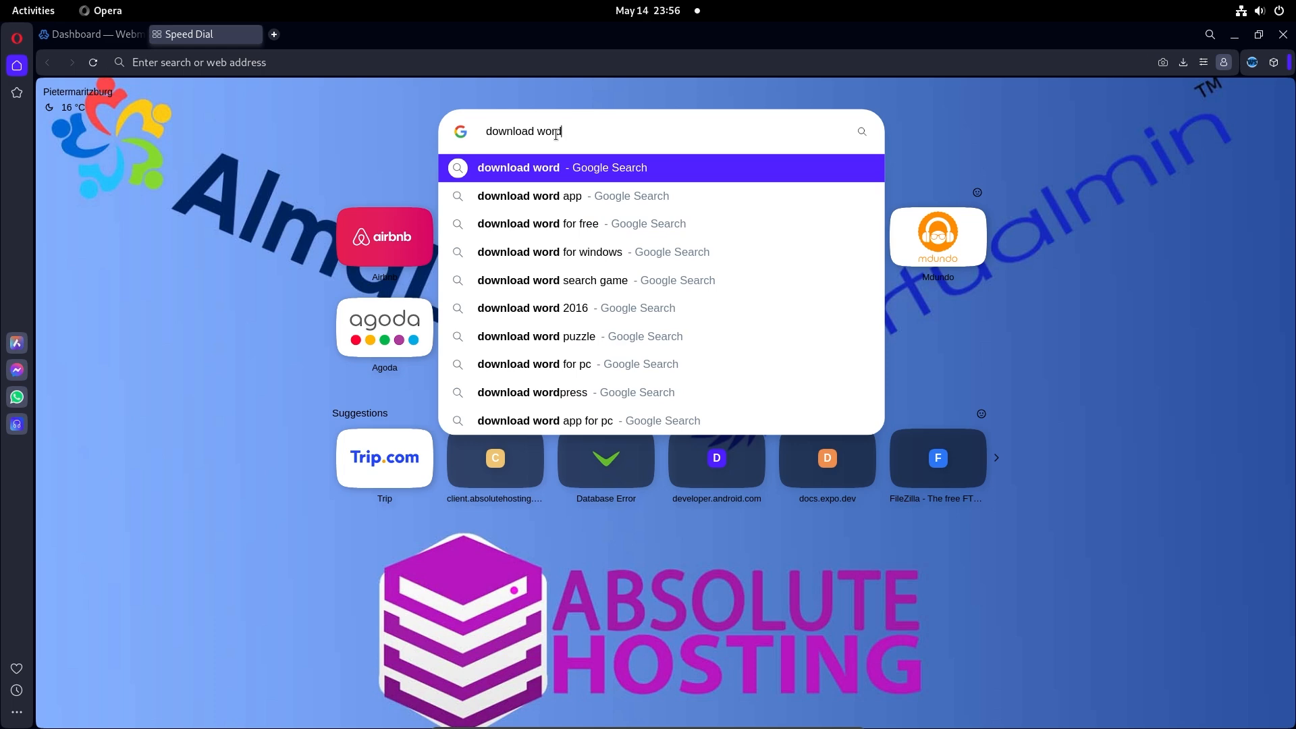
text(press)
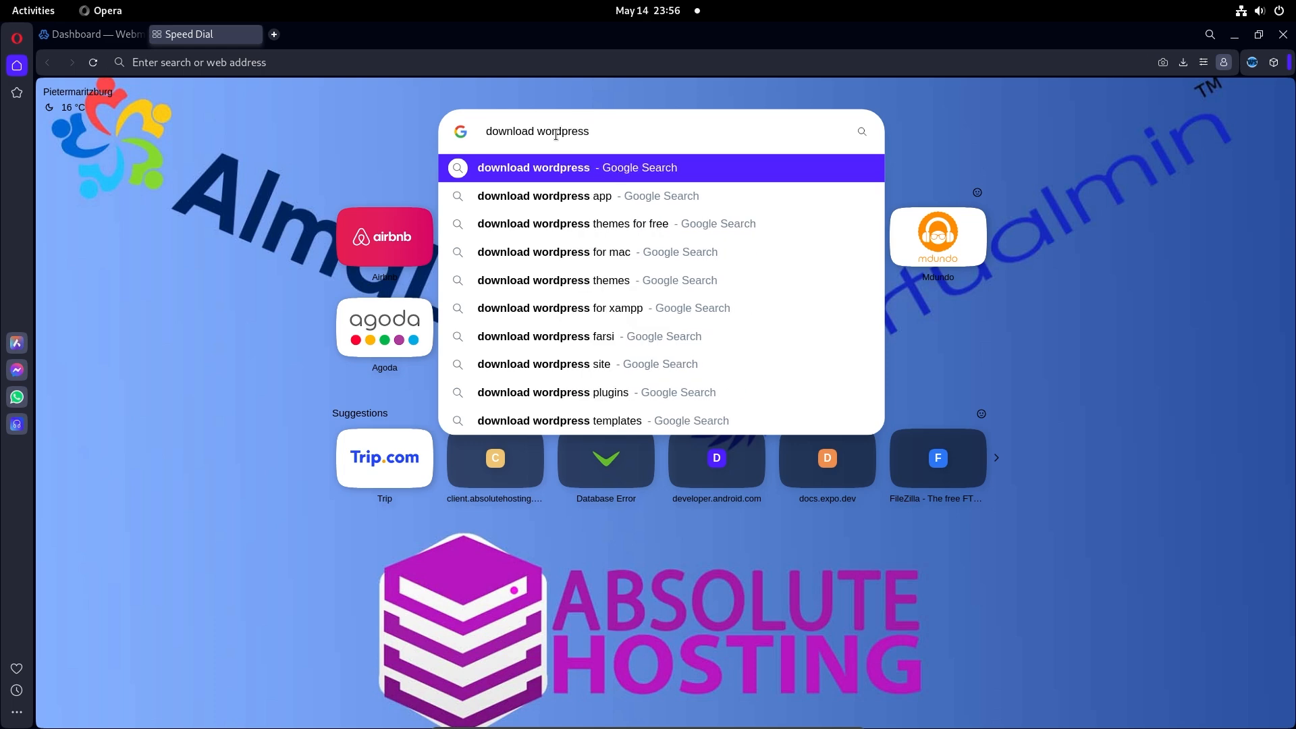
key(Return)
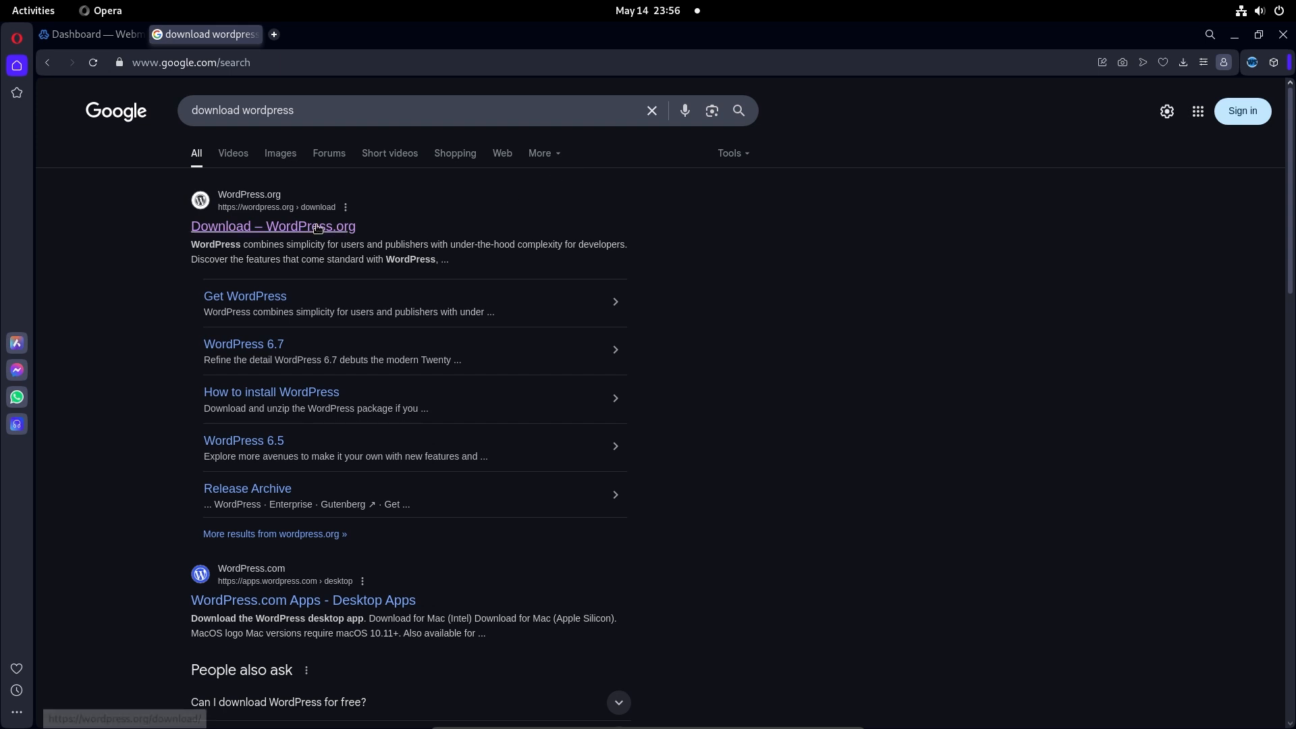
Download wordpress-6.8.1.zip from WordPress.org, confirm it finished, and return to Virtualmin.
click(312, 233)
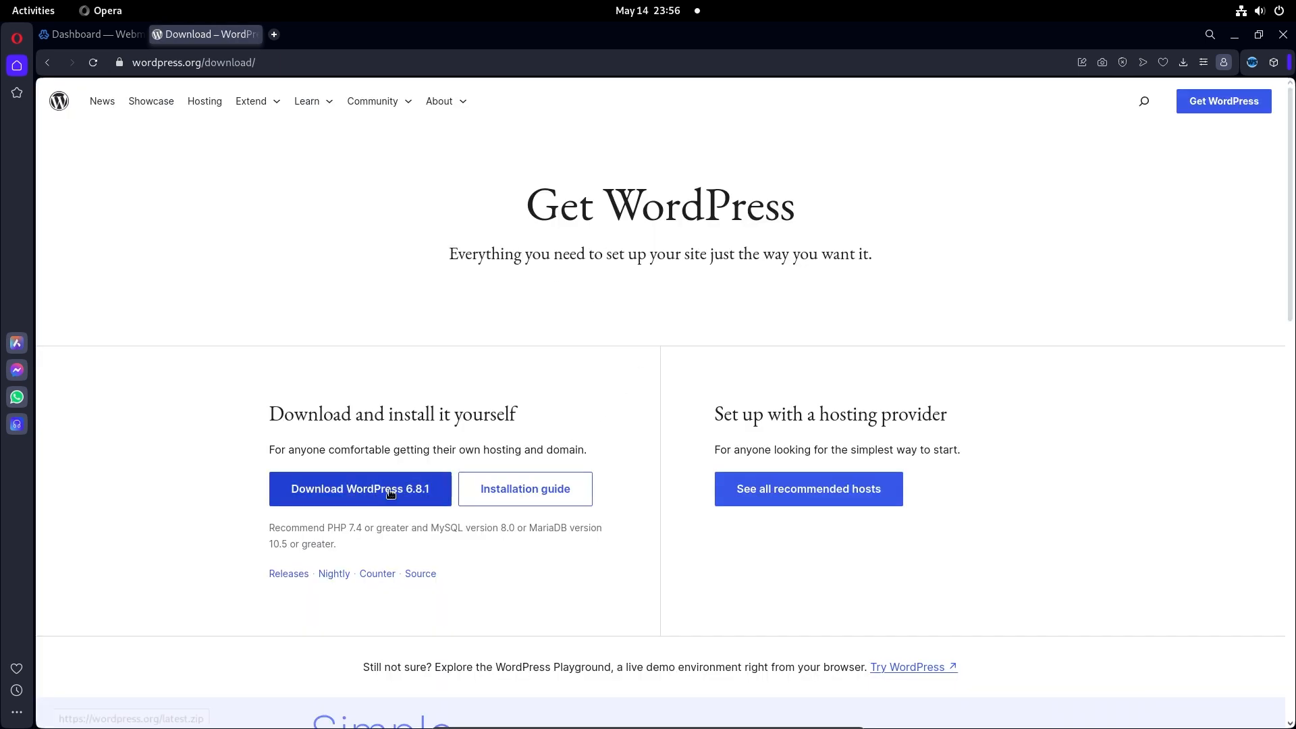
click(437, 481)
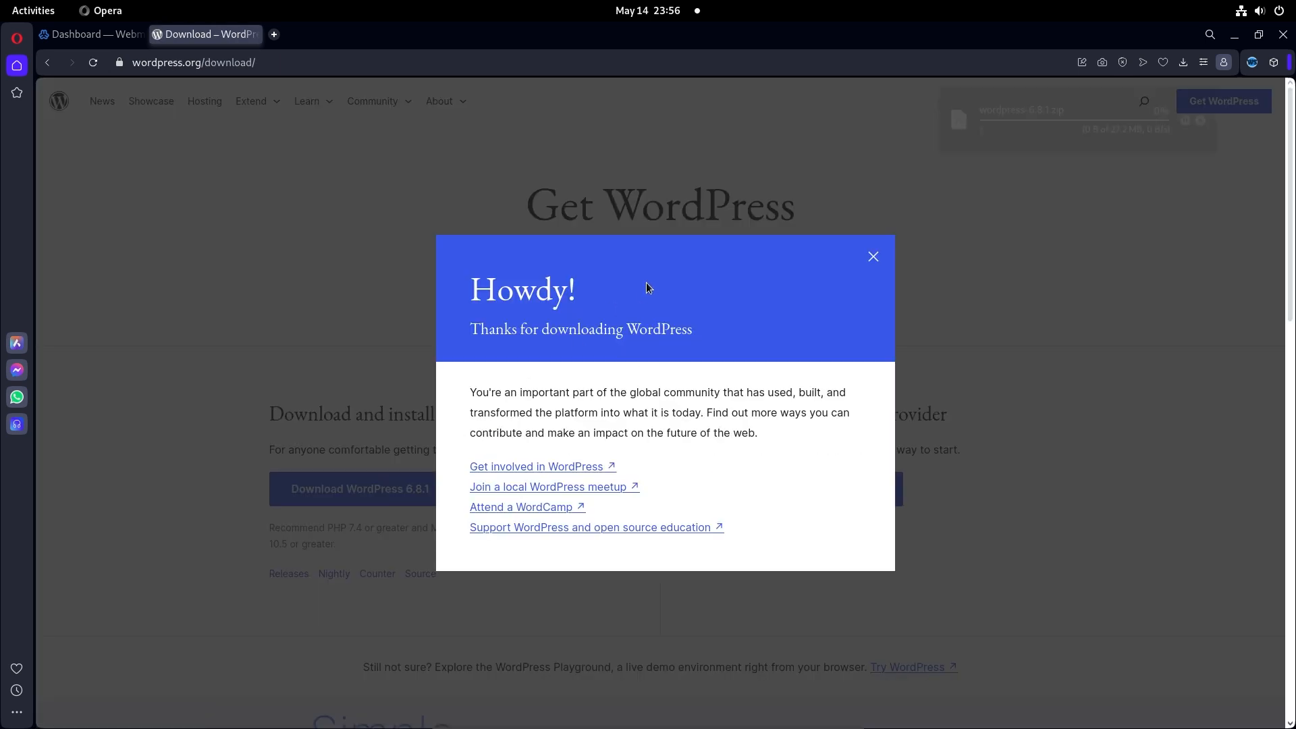
click(873, 256)
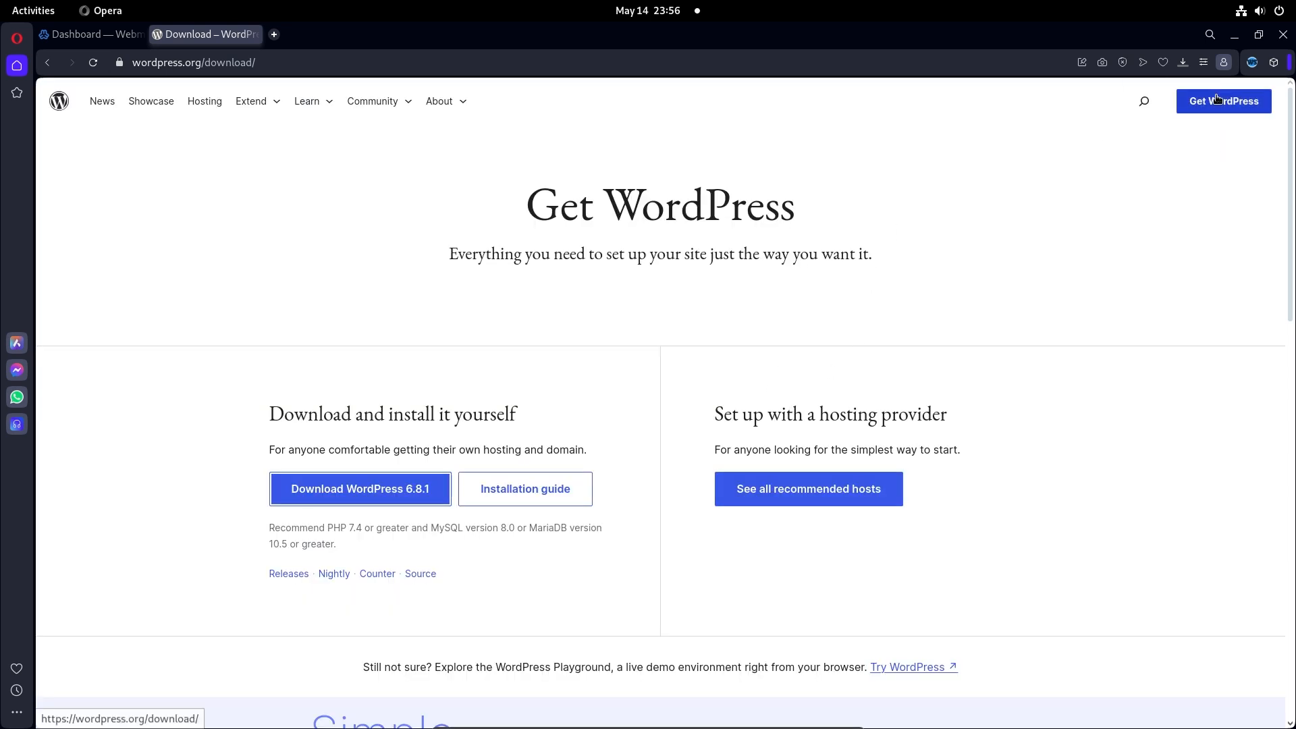
click(1183, 62)
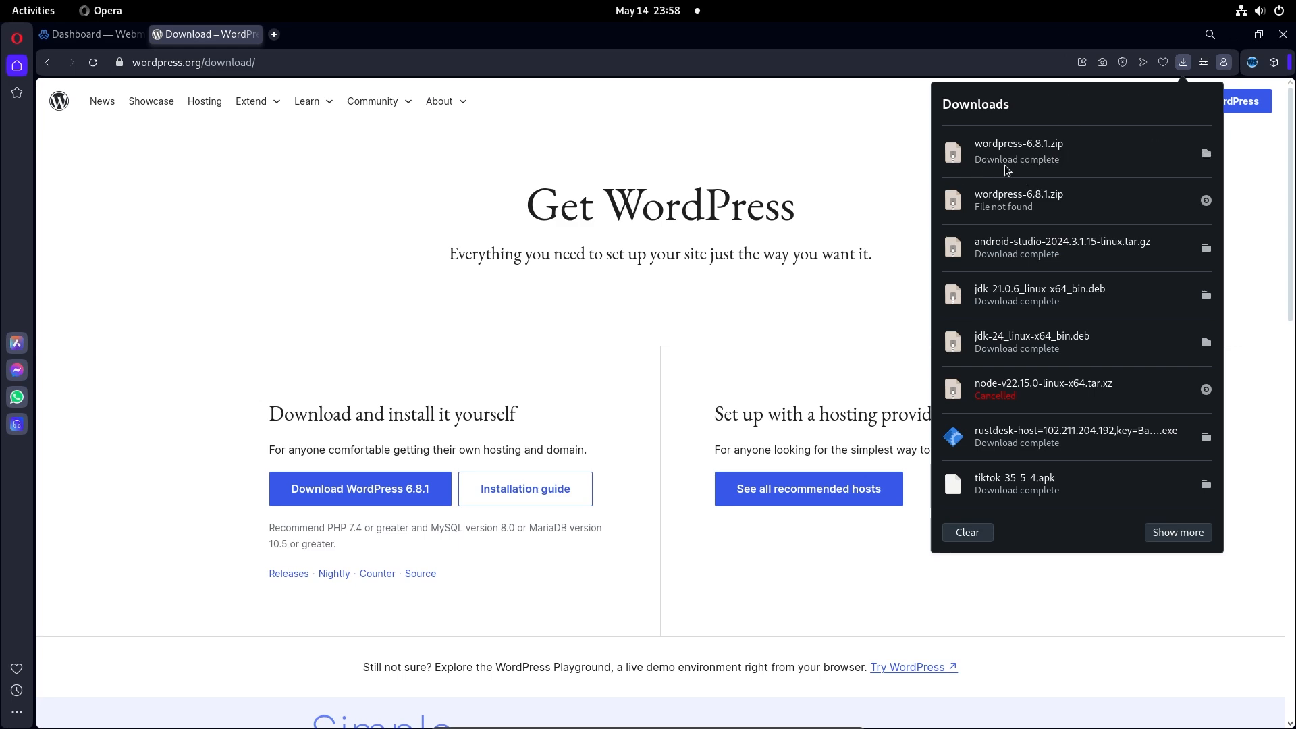
click(91, 34)
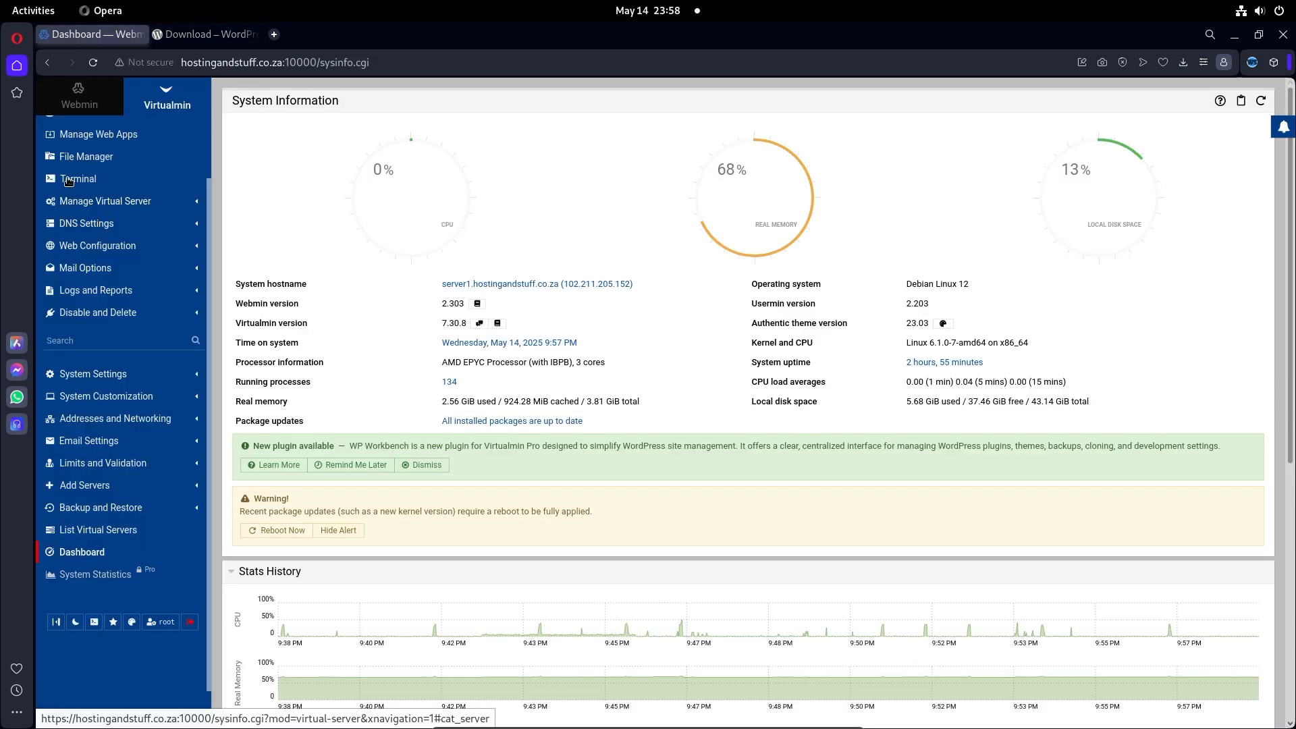
Upload wordpress-6.8.1.zip from Downloads into public_html with Extract Compressed ticked.
click(85, 156)
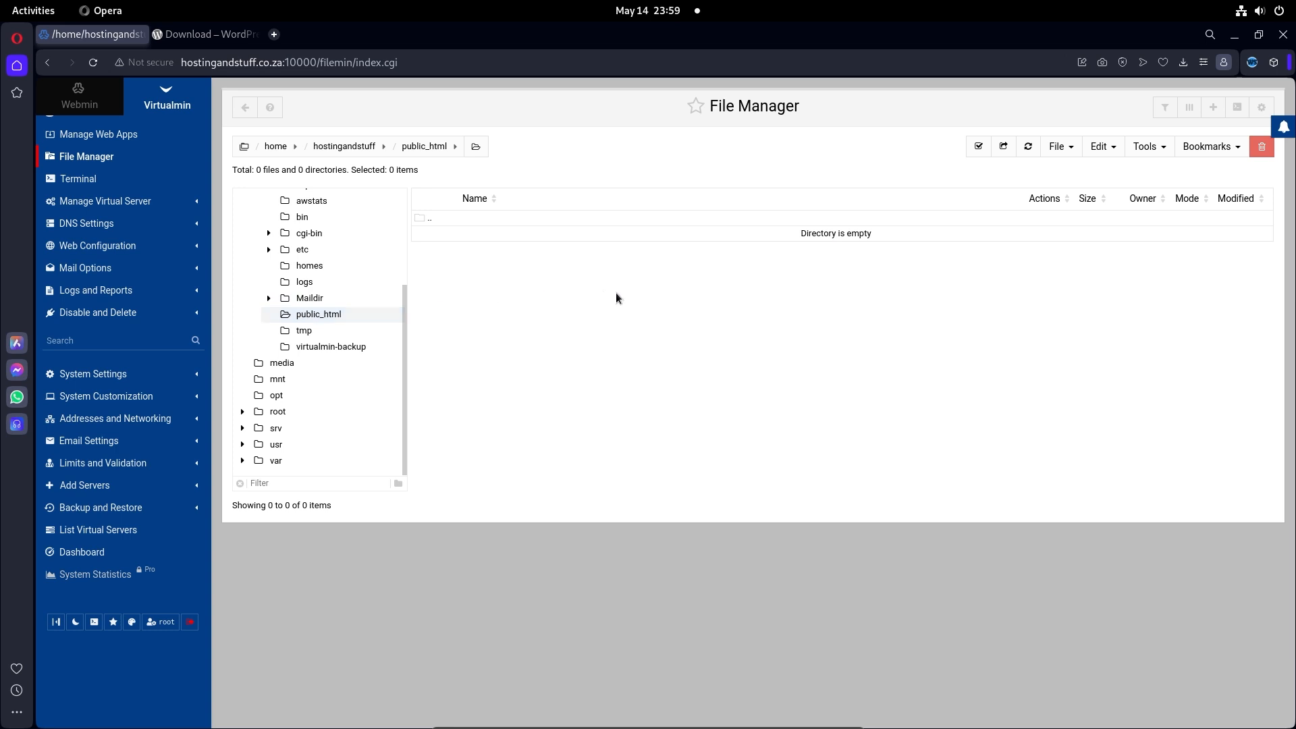
click(1061, 147)
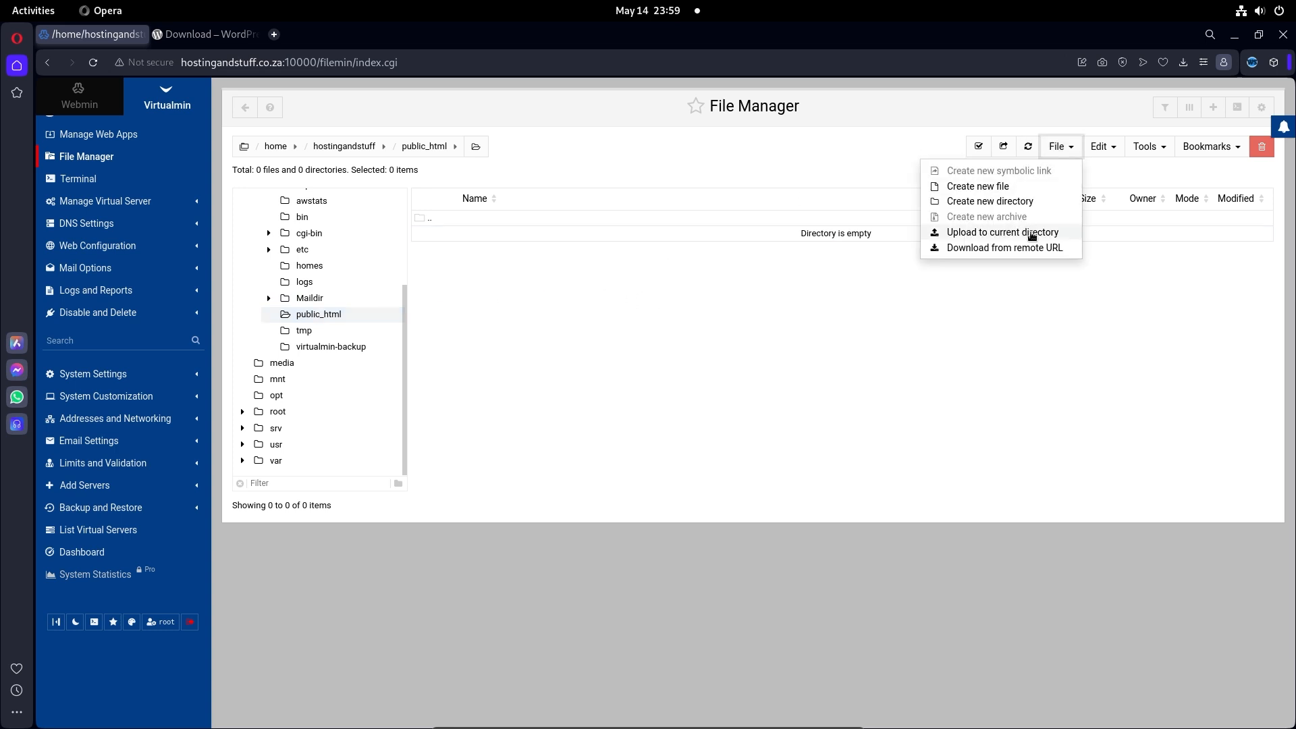
click(1032, 233)
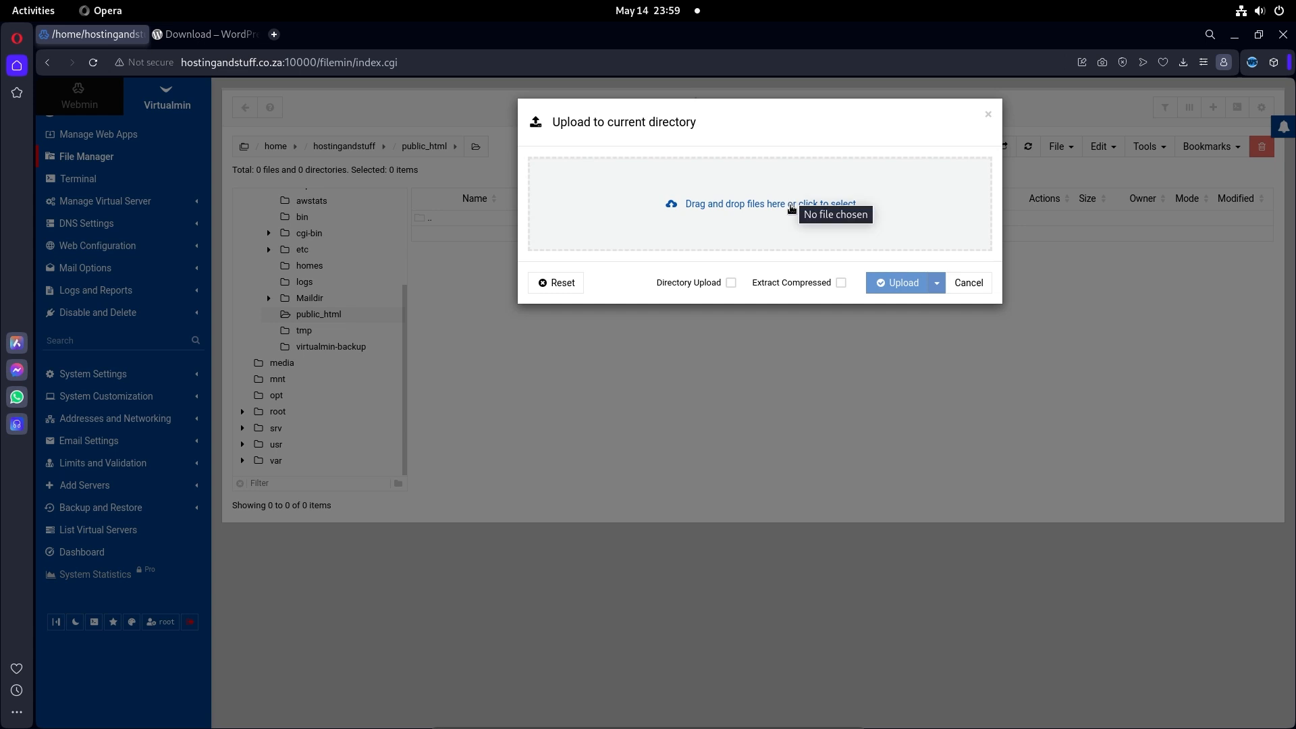
click(780, 213)
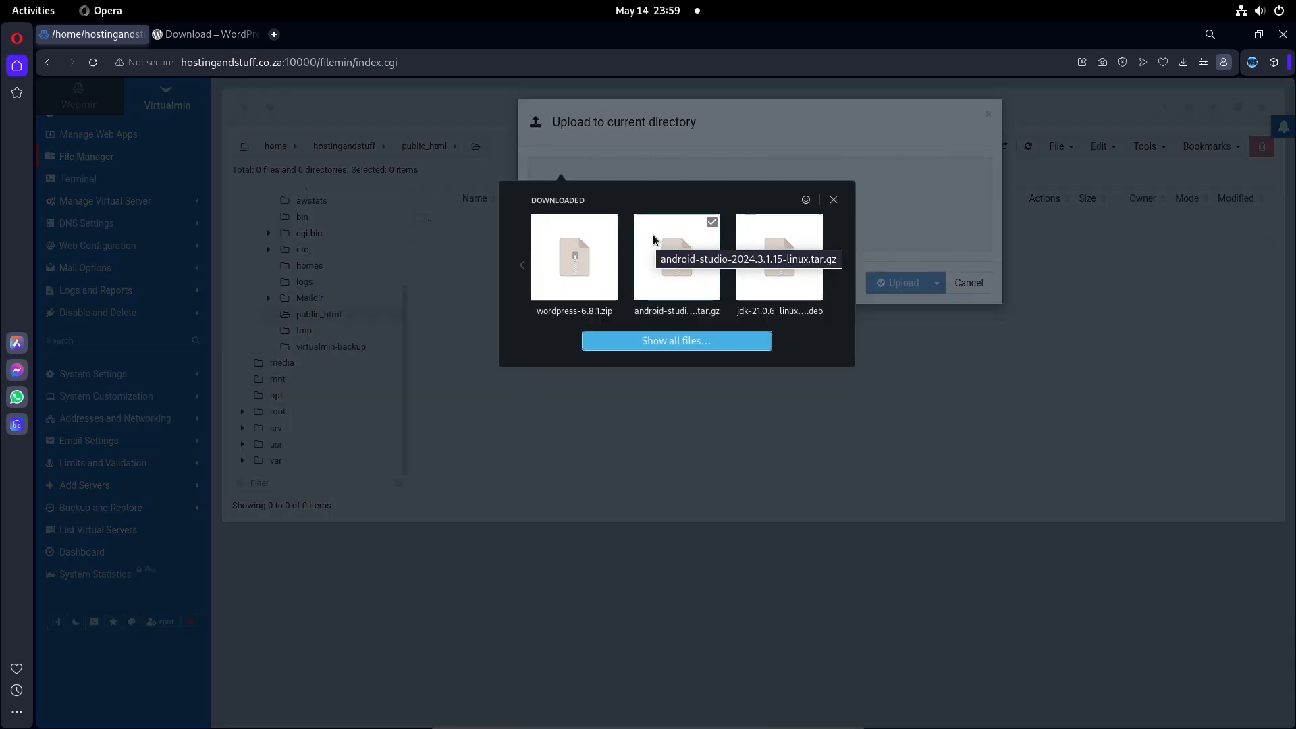
click(698, 341)
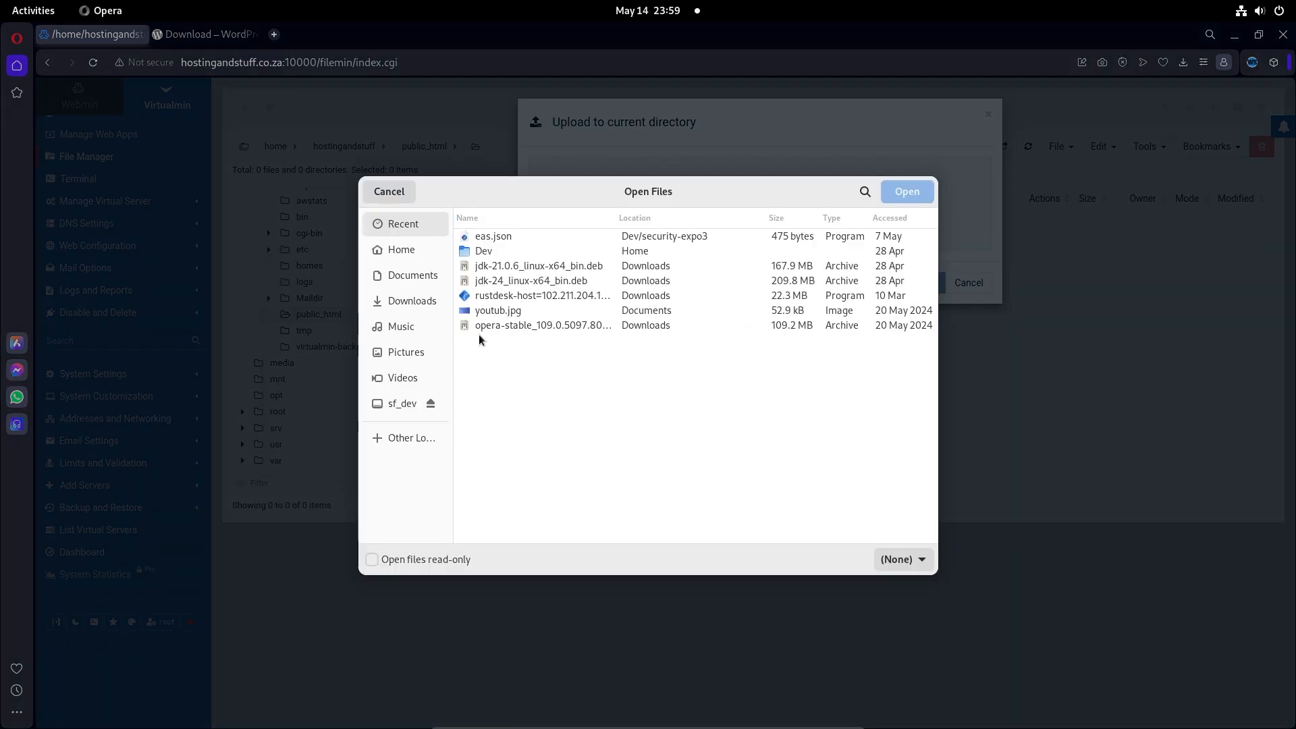
click(414, 301)
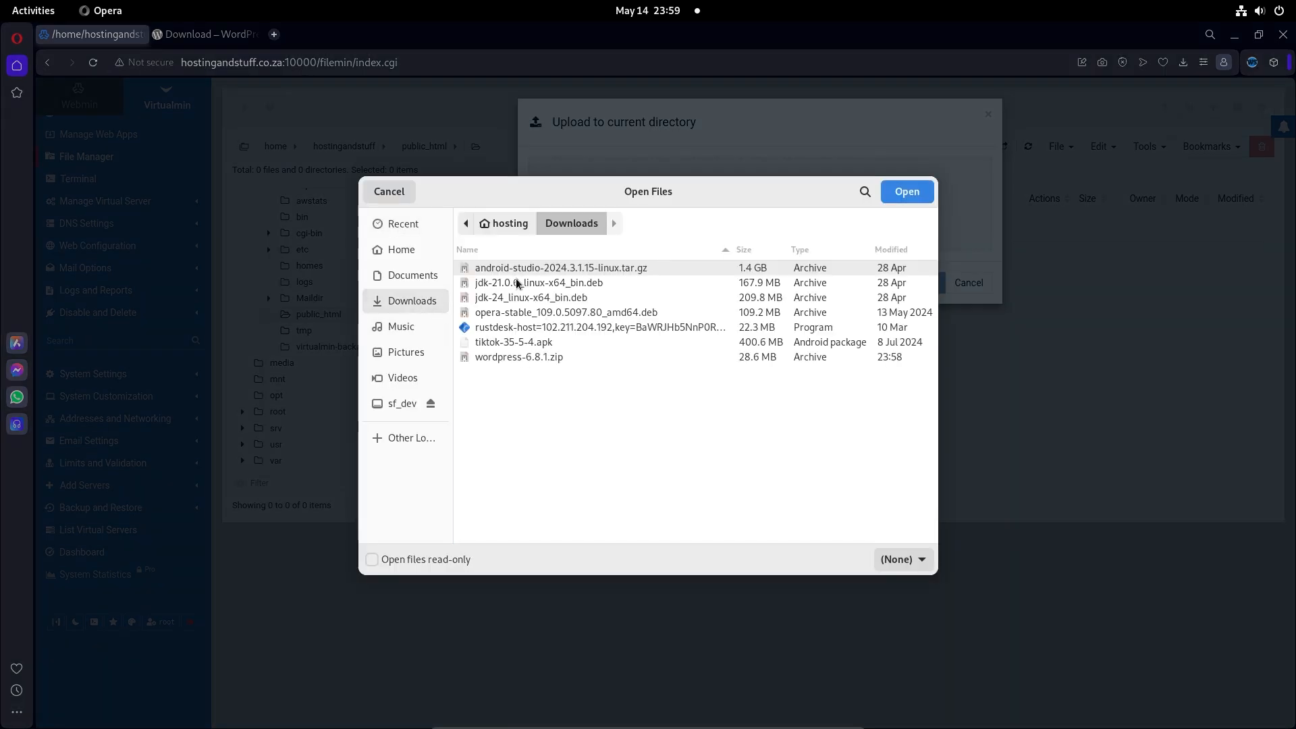
double_click(519, 356)
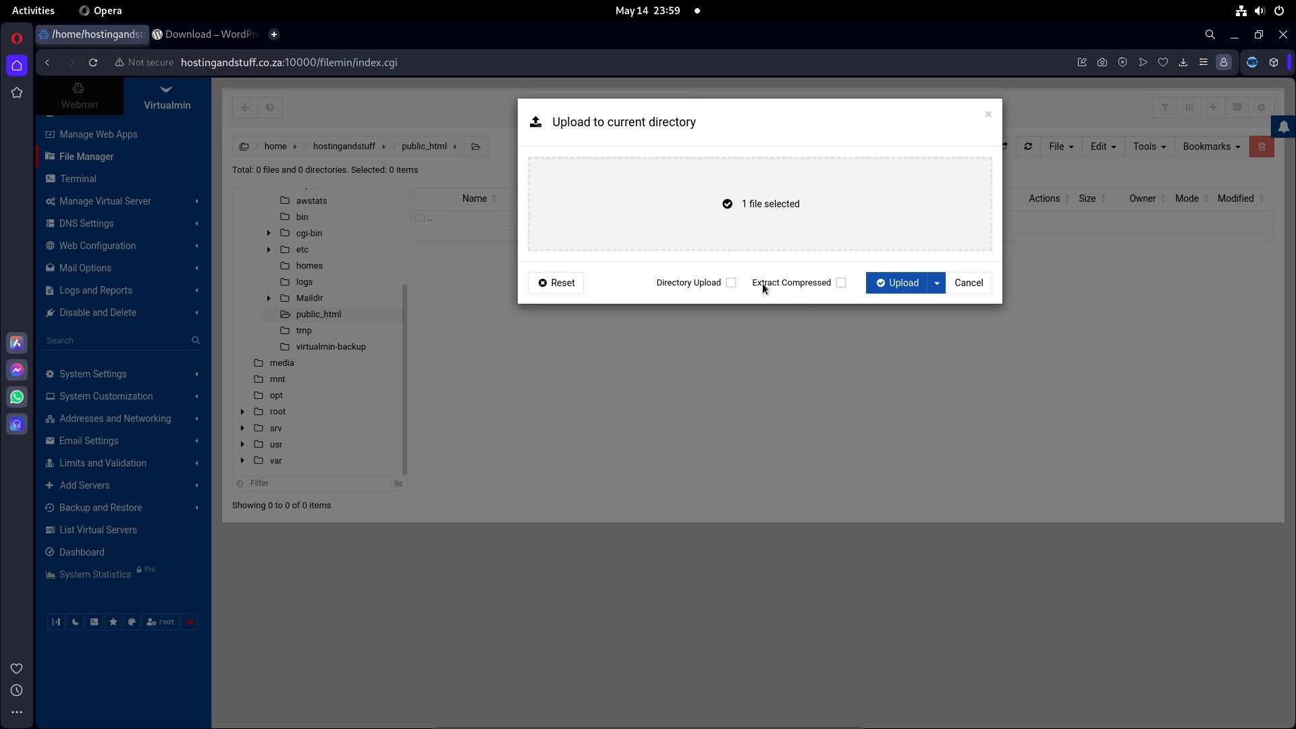
click(840, 282)
click(895, 283)
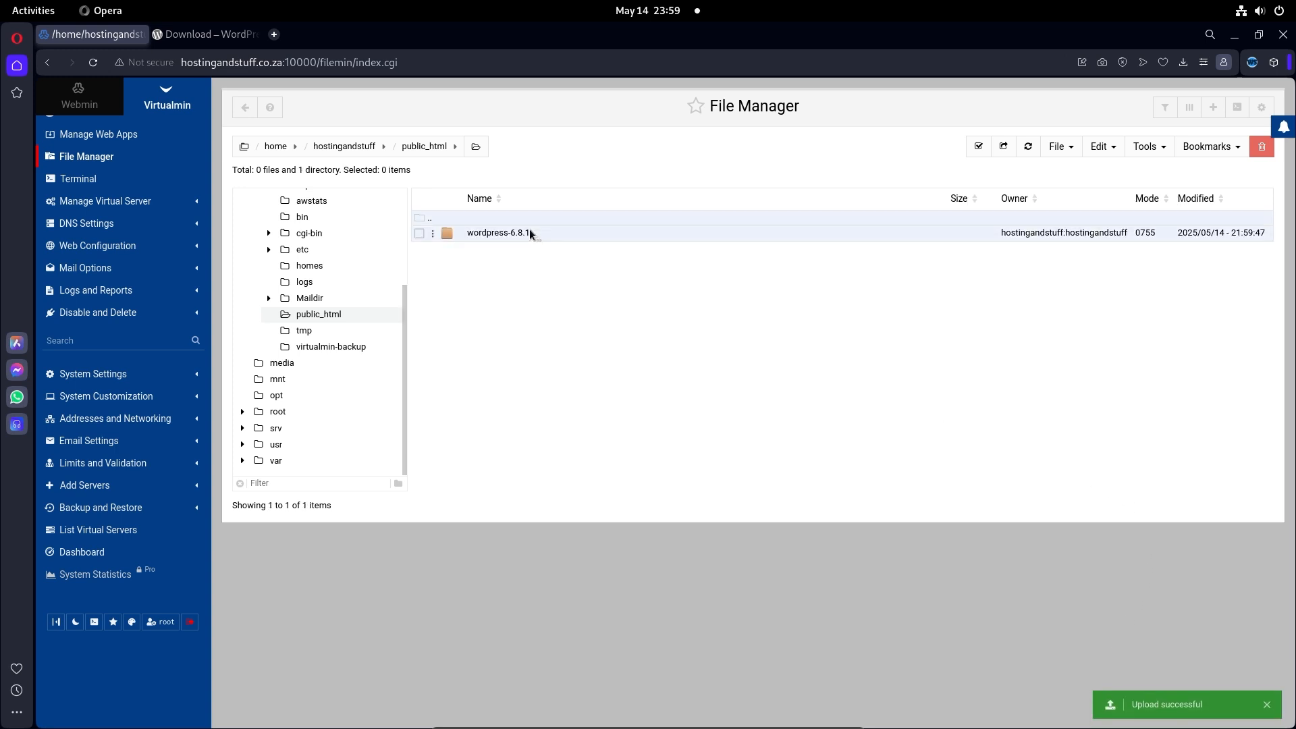
Cut all files from the extracted wordpress folder and paste them into public_html.
click(533, 235)
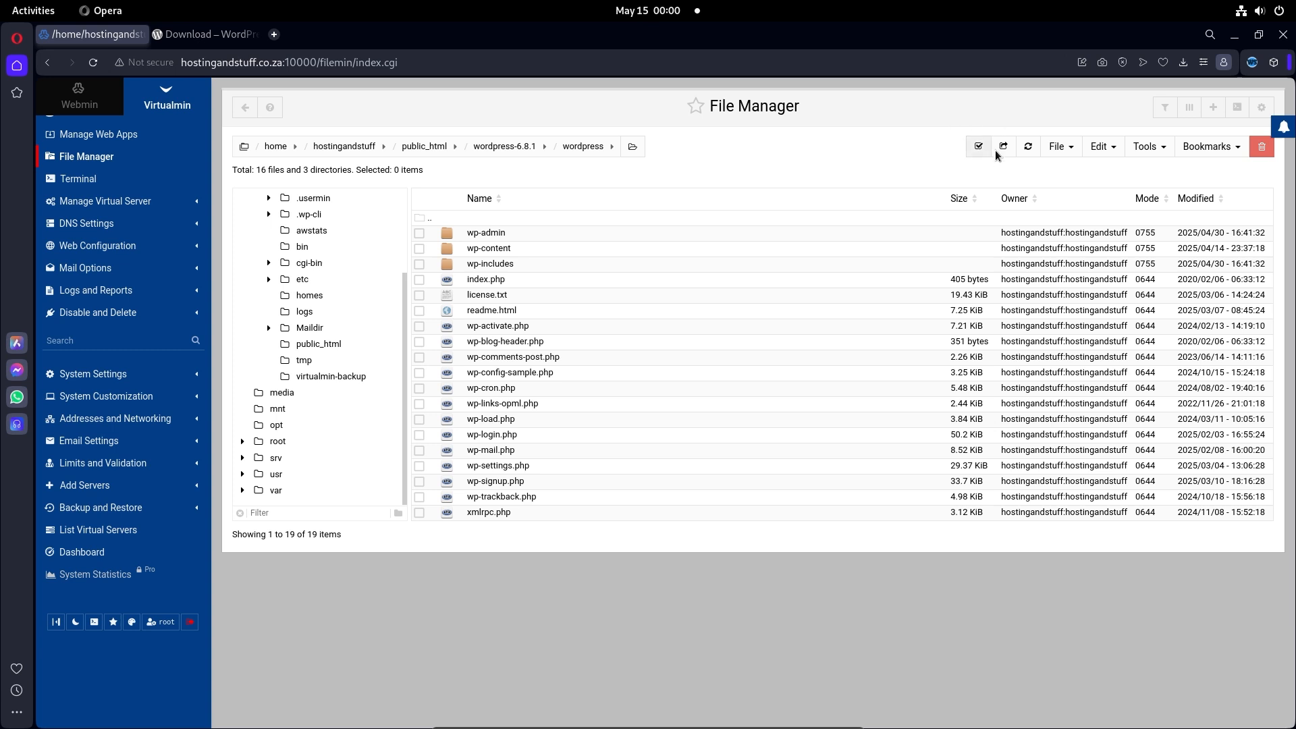
click(978, 153)
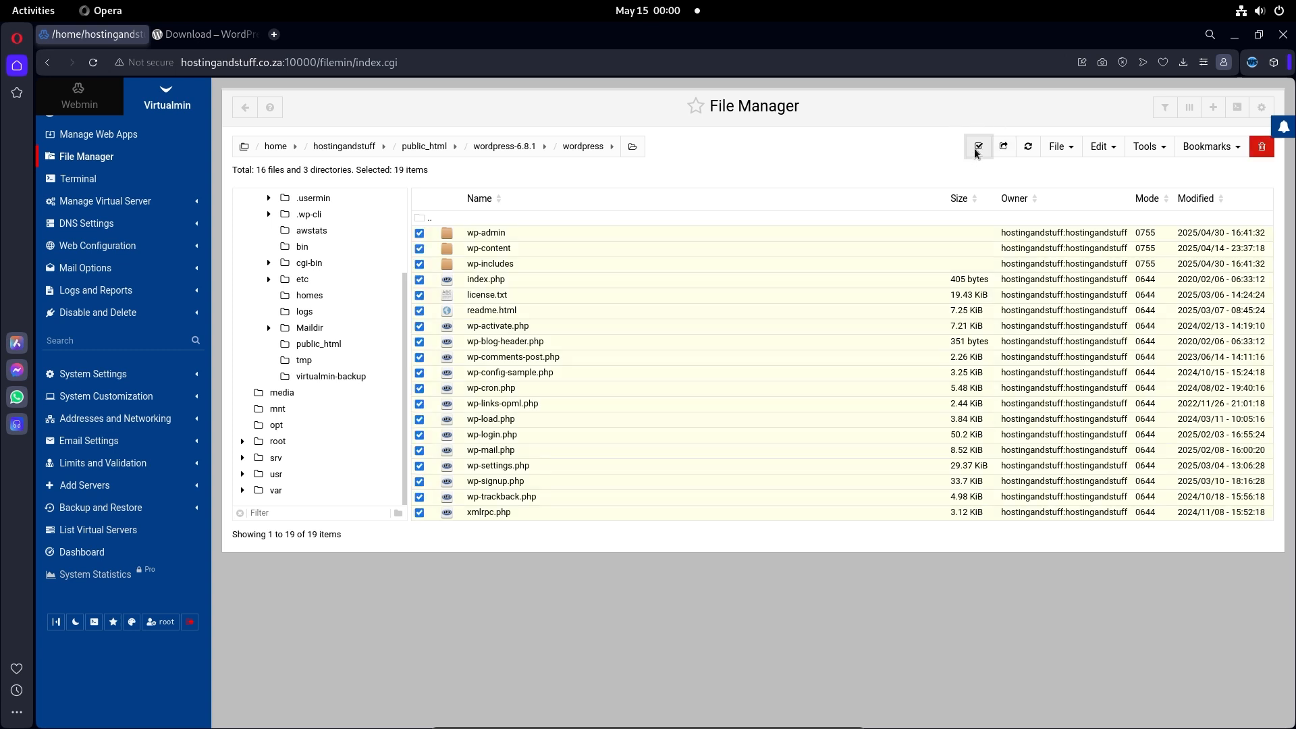
click(1102, 147)
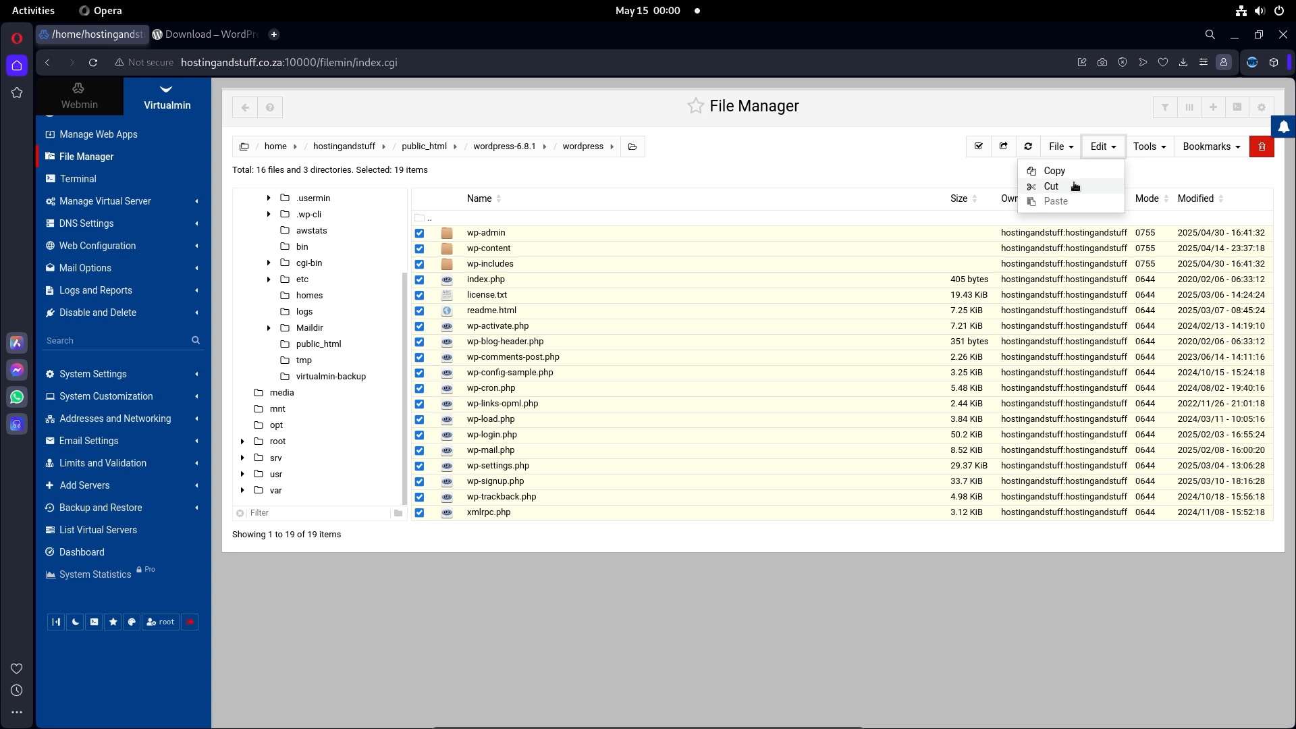
click(1050, 187)
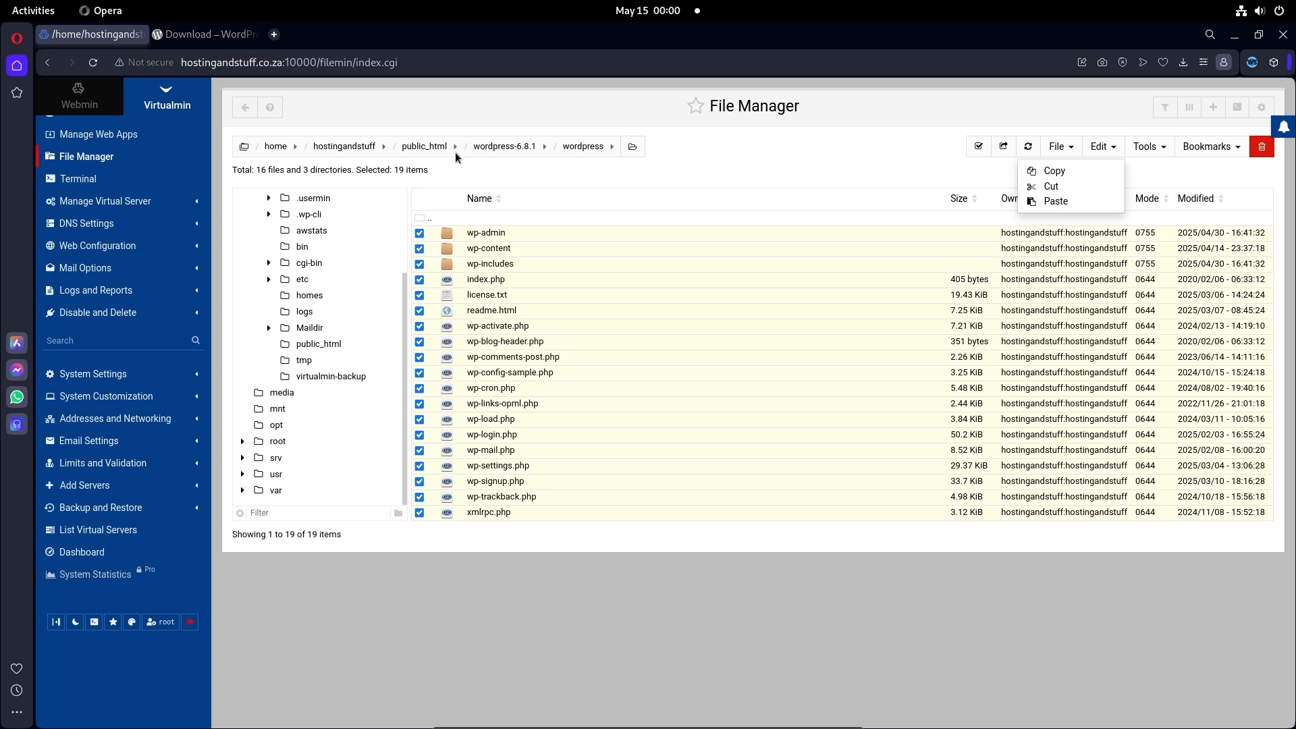
click(423, 147)
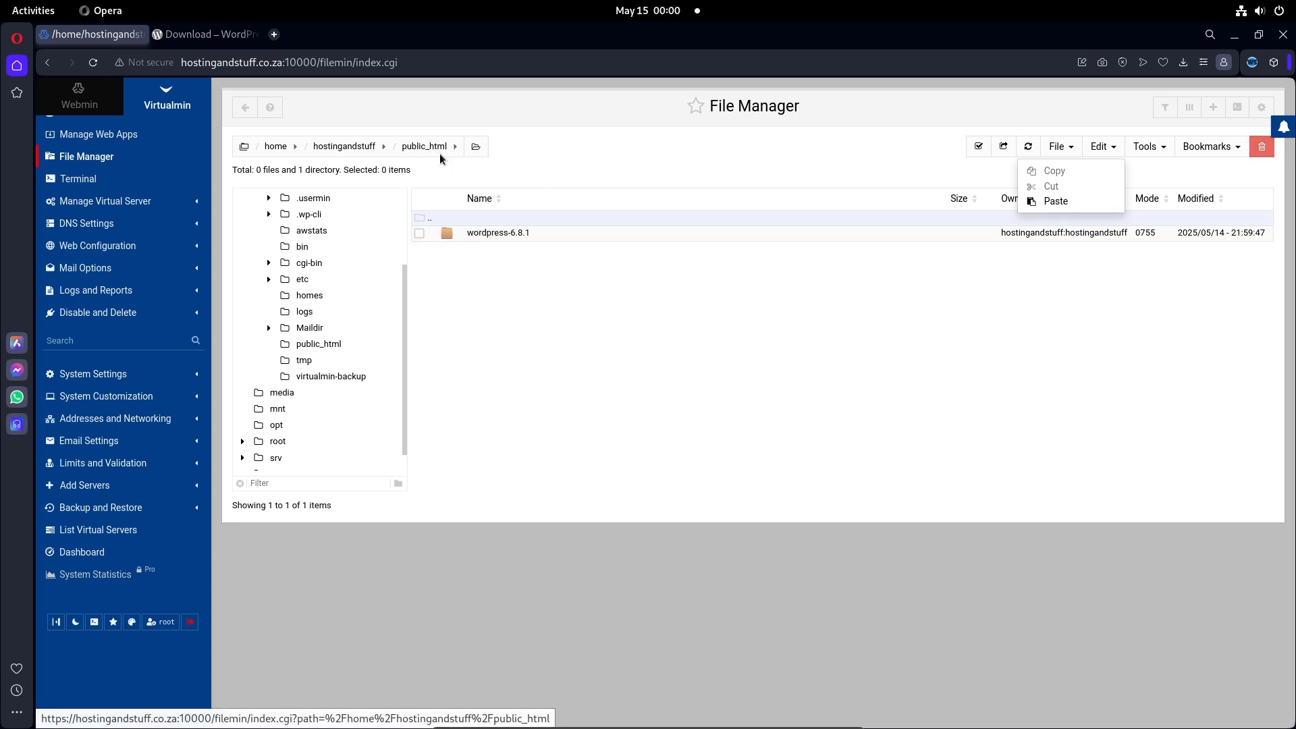
click(759, 310)
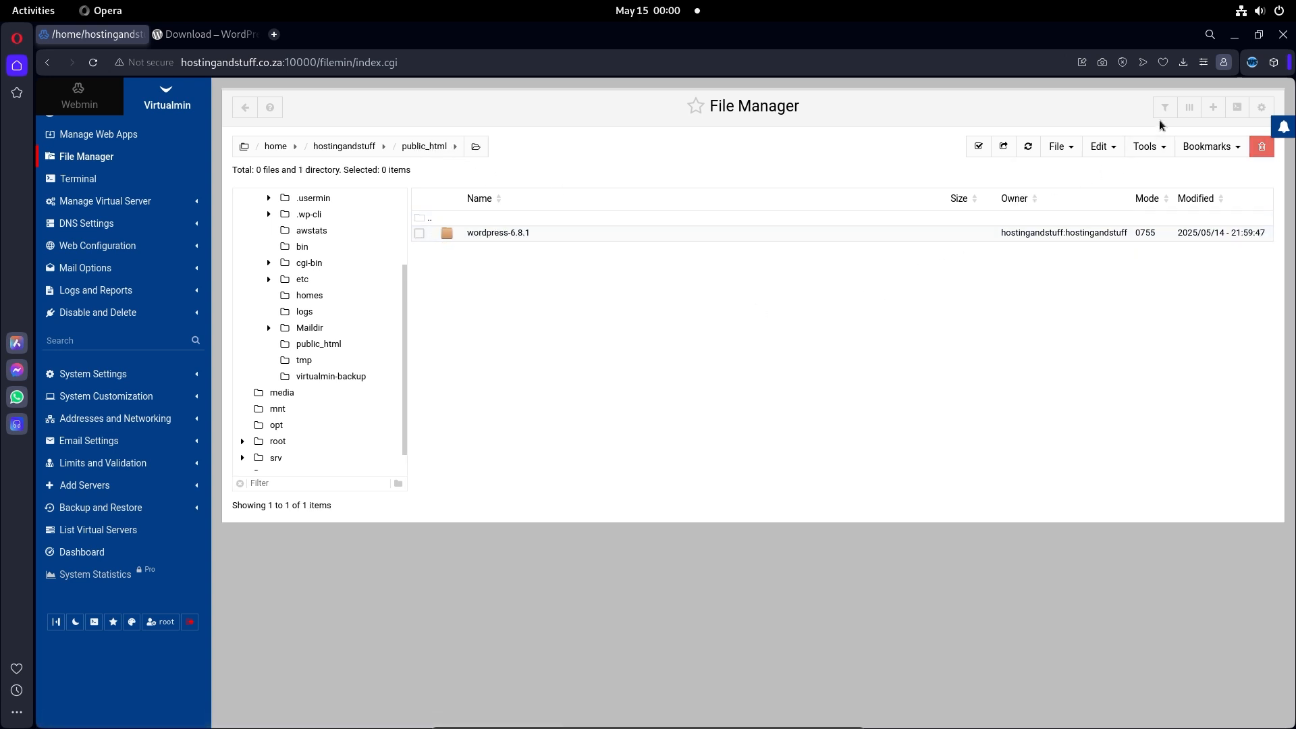
click(1096, 147)
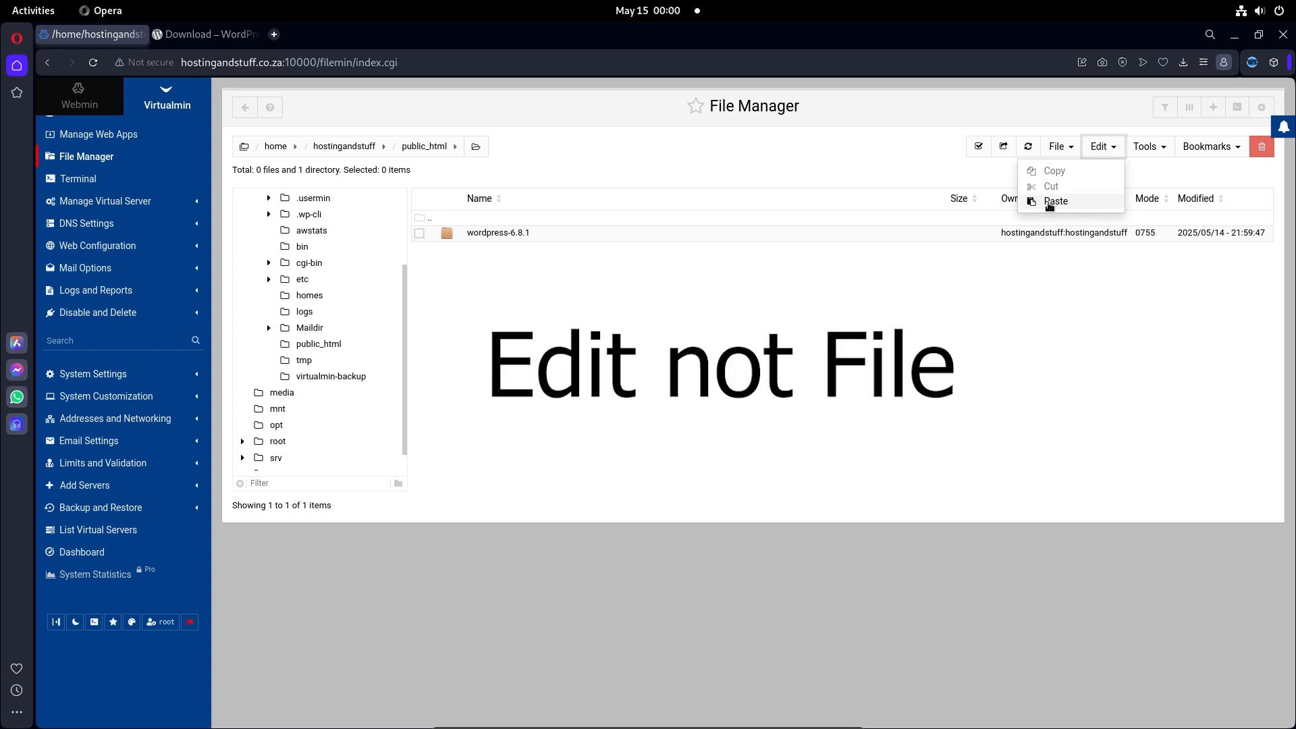
click(1049, 203)
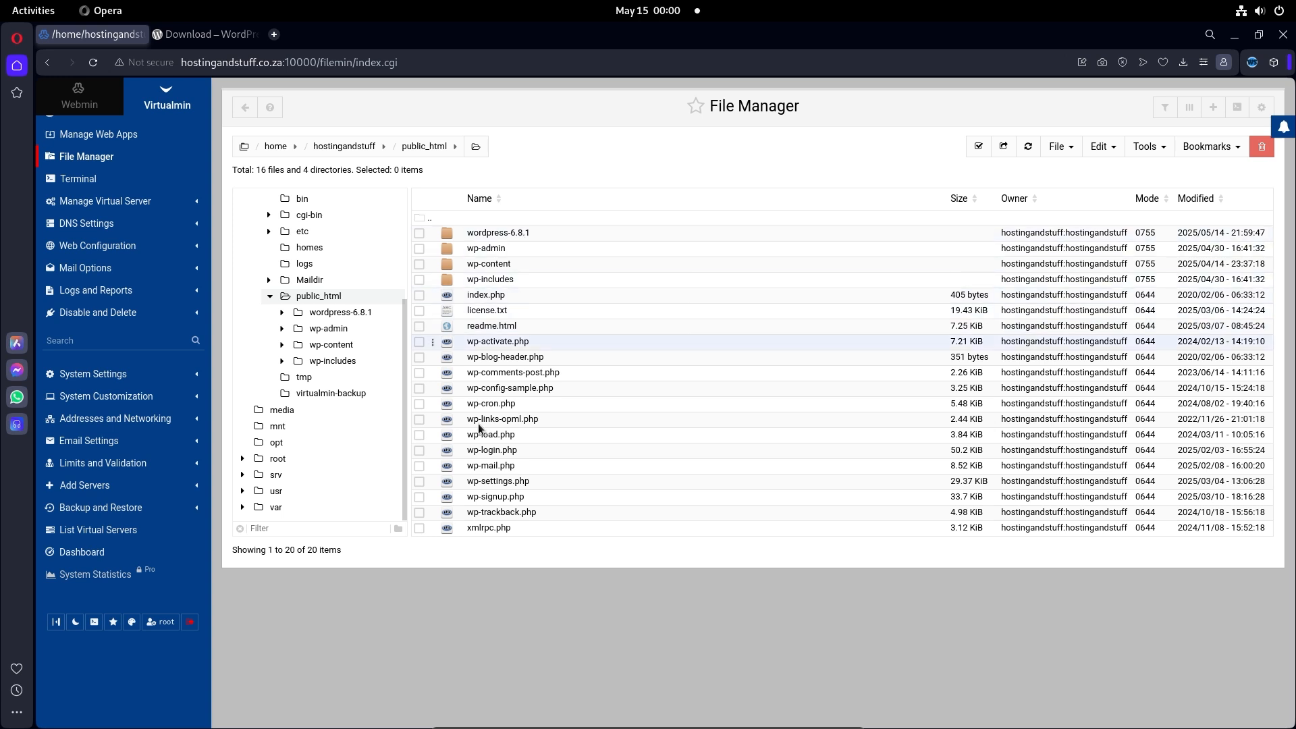
Permanently delete the leftover wordpress-6.8.1 folder.
click(419, 233)
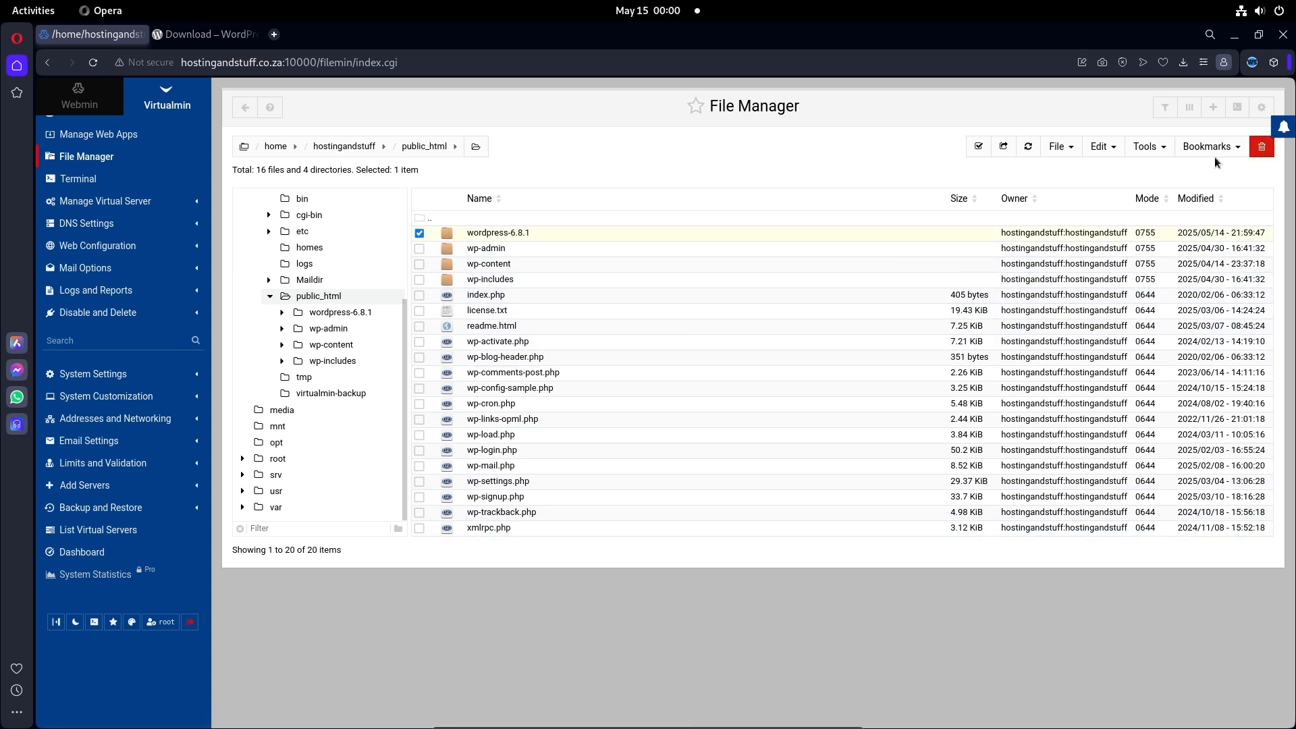
click(1261, 148)
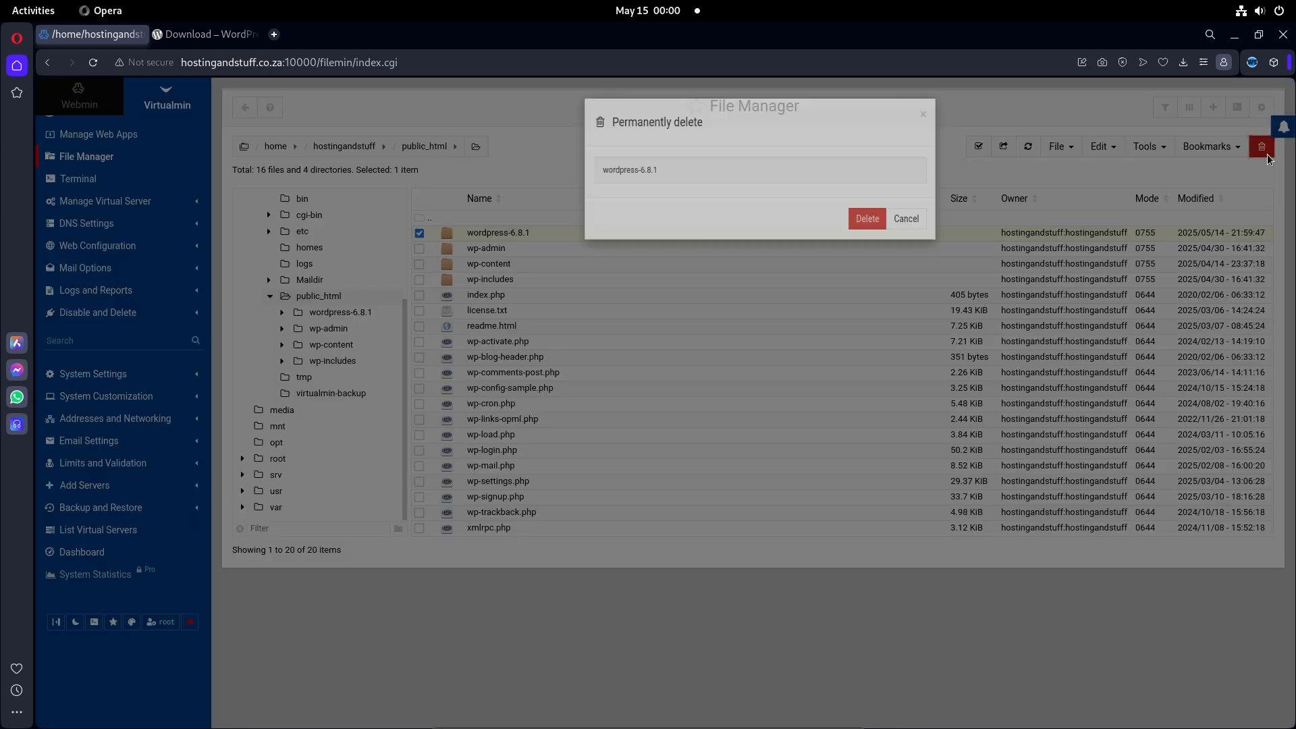
click(883, 219)
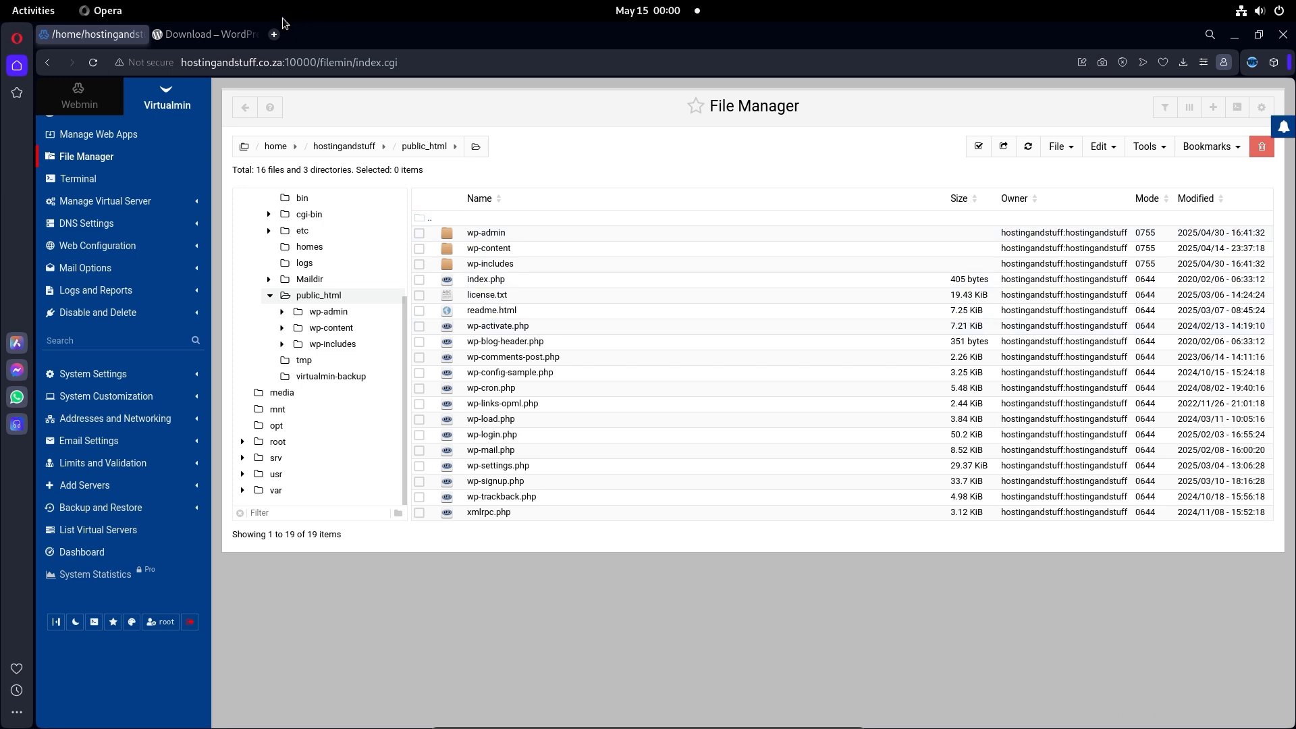
Load hostingandstuff.co.za in a new tab and continue setup in English to the database form.
click(274, 34)
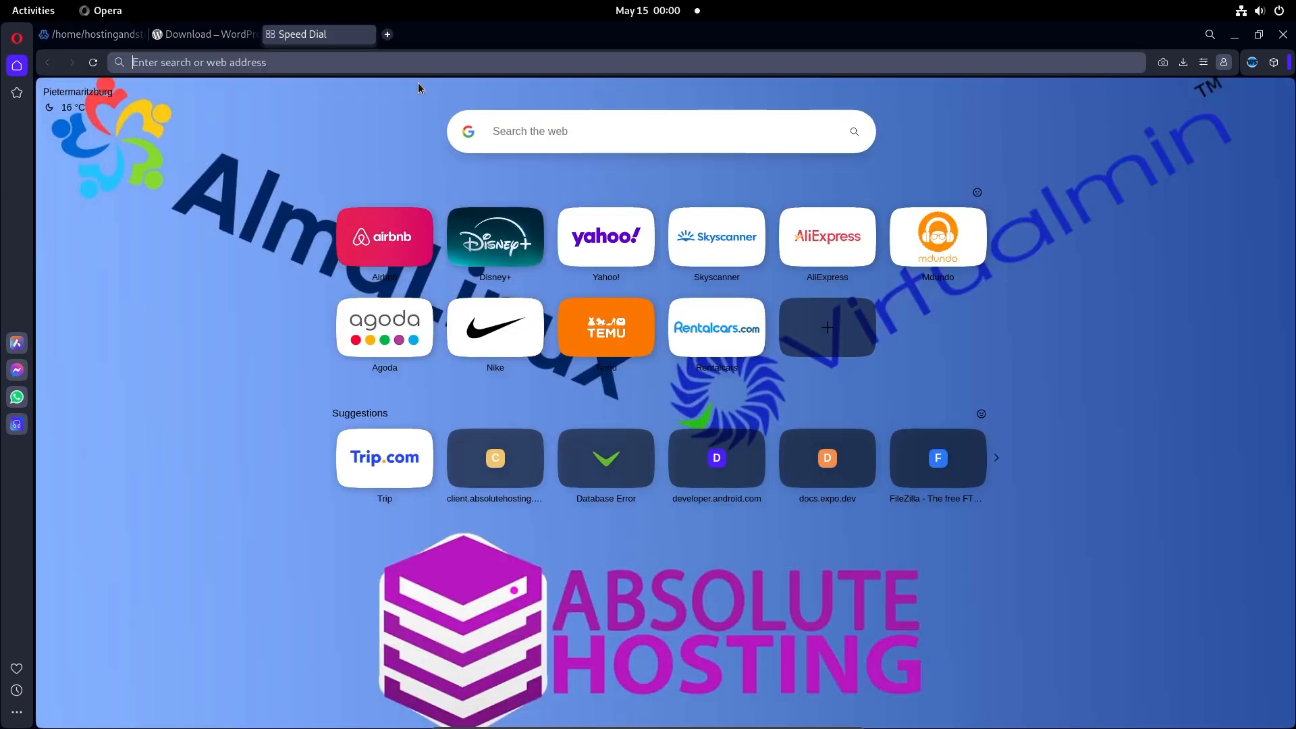
text(hostingandstuff.co.za)
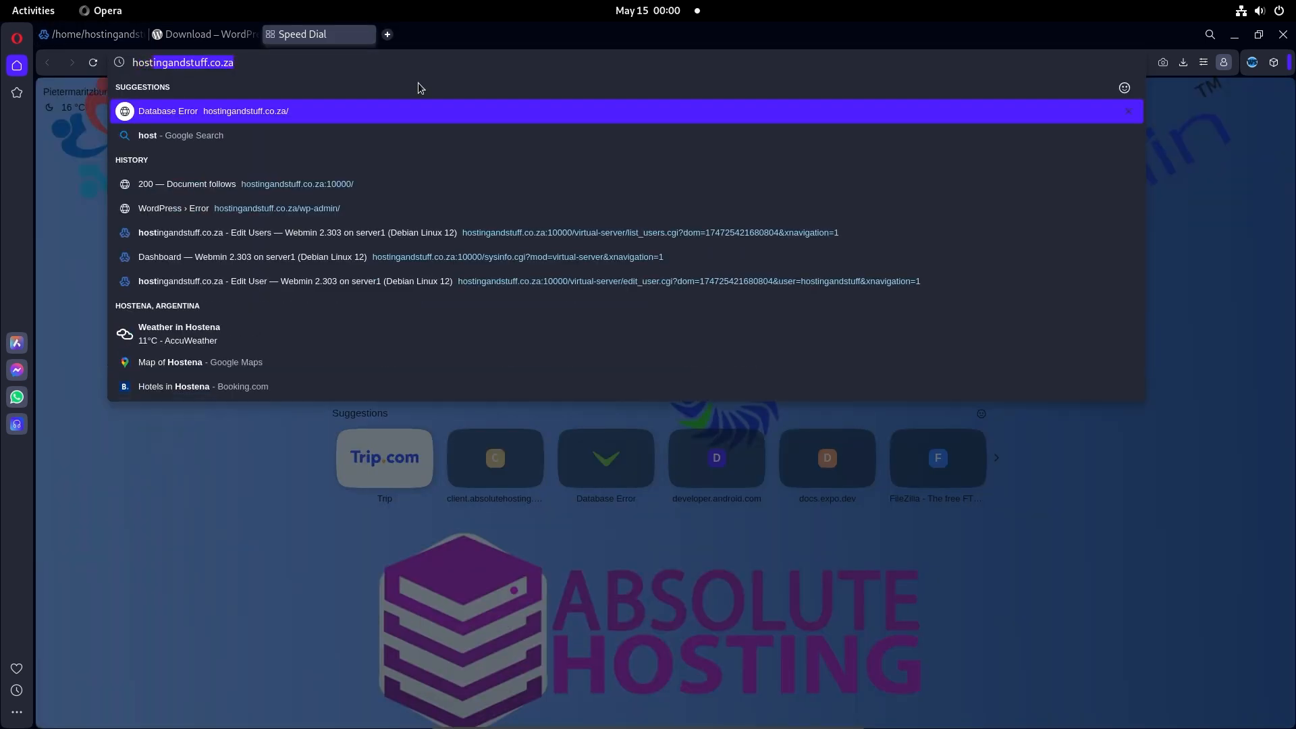
key(Return)
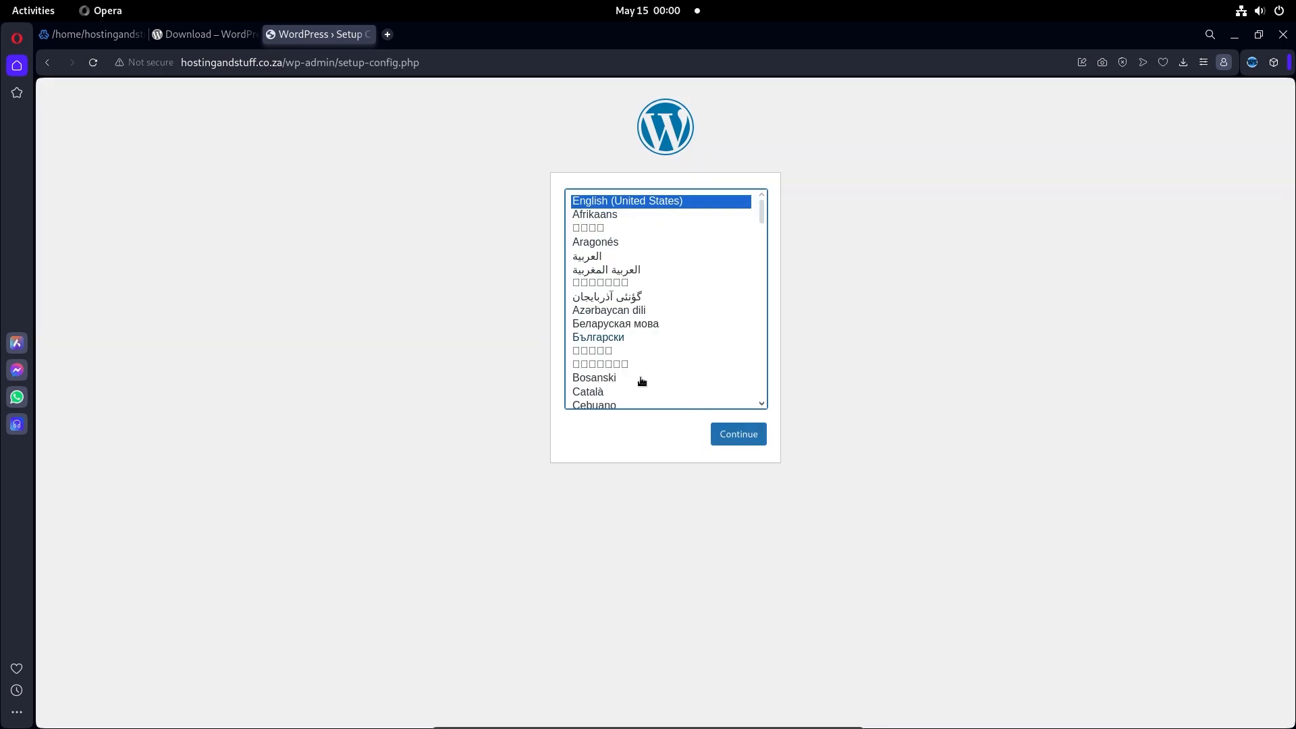
click(735, 440)
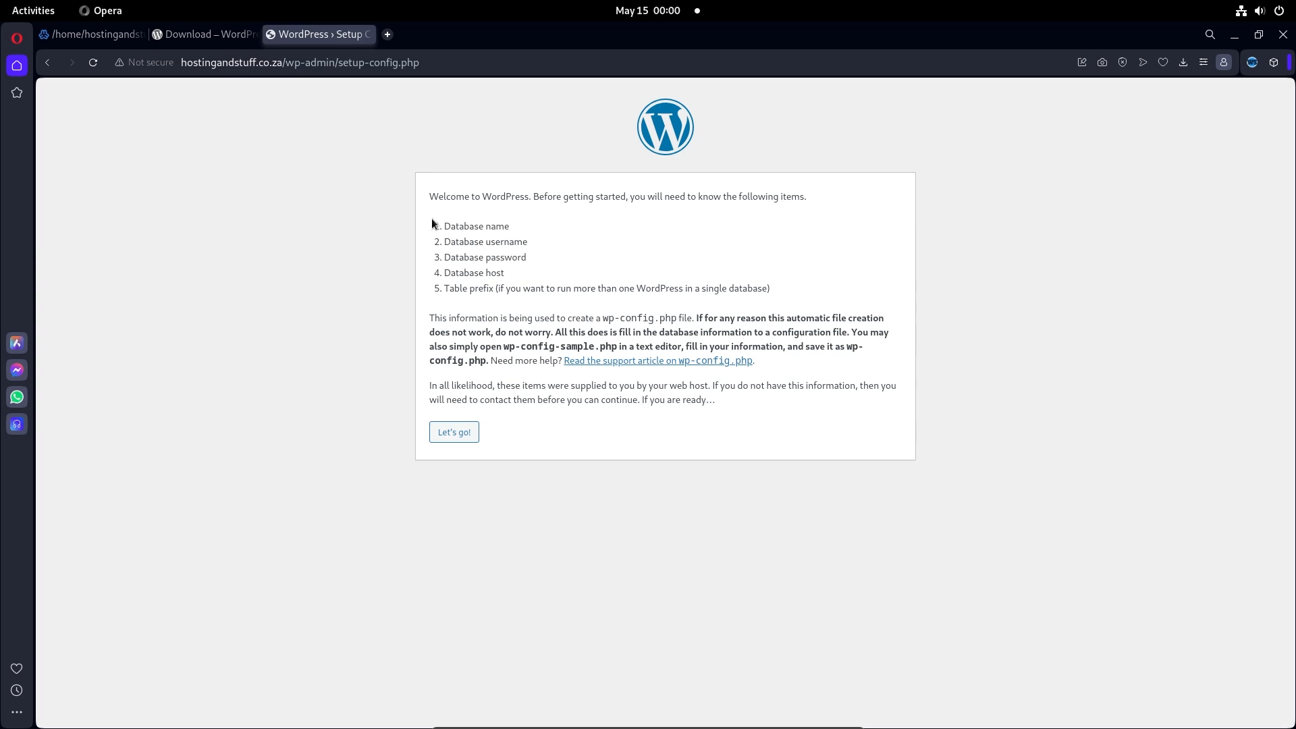
click(454, 431)
Check the Database Name and Username fields, then return to the File Manager.
click(564, 229)
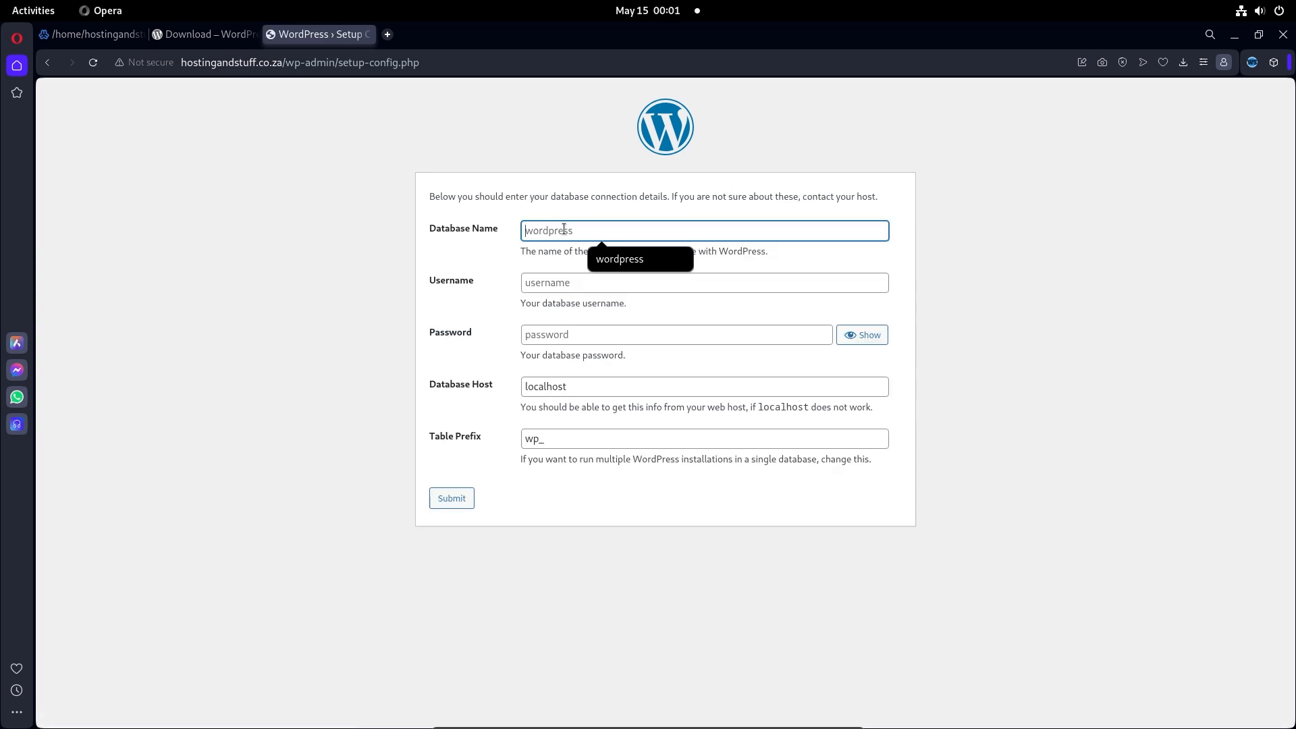
click(556, 284)
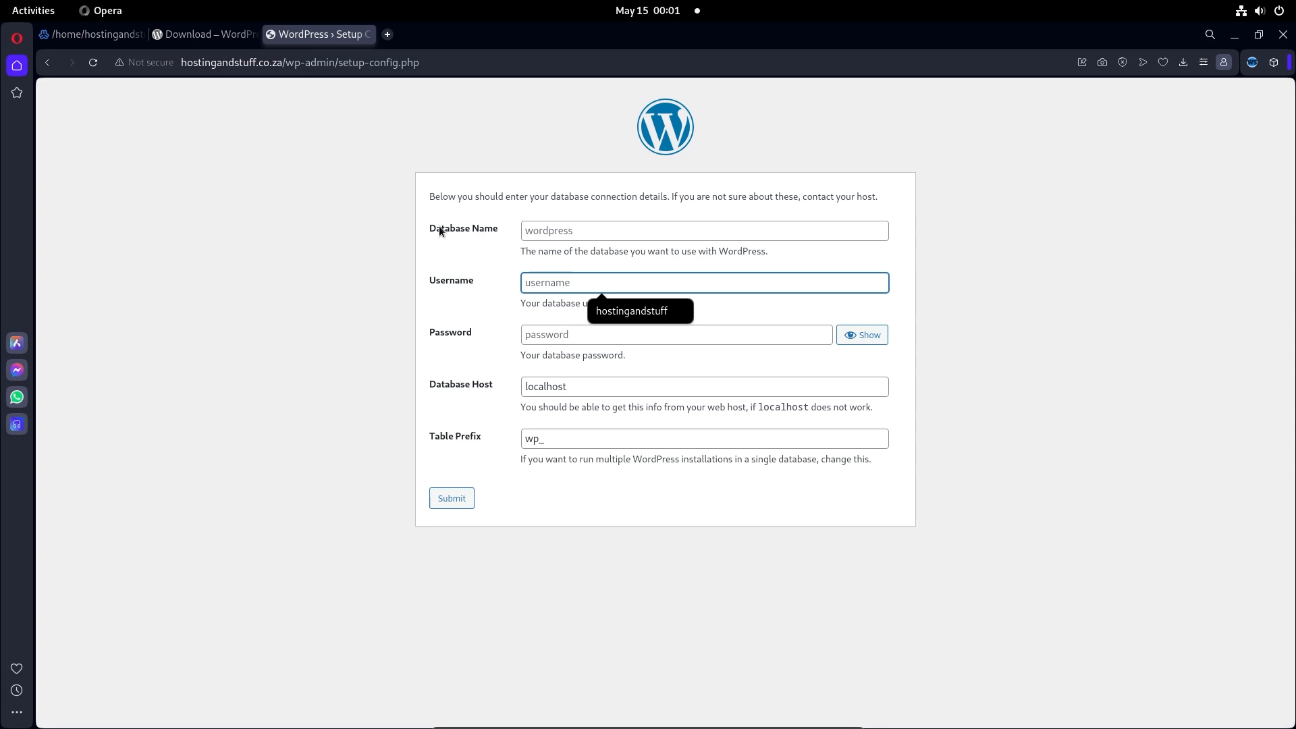
click(125, 33)
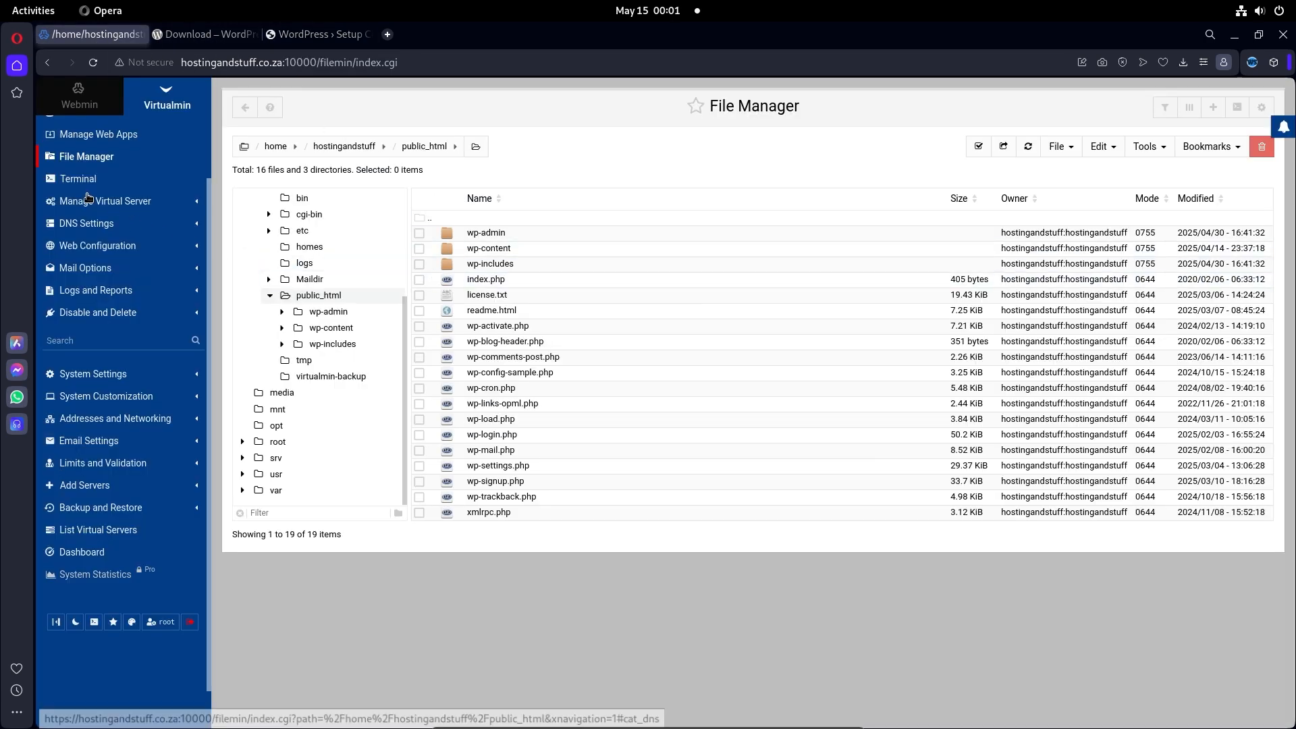
Create a new database named hostingandstuff_wp from the domain's Edit Databases page.
scroll(87, 199, up, 2)
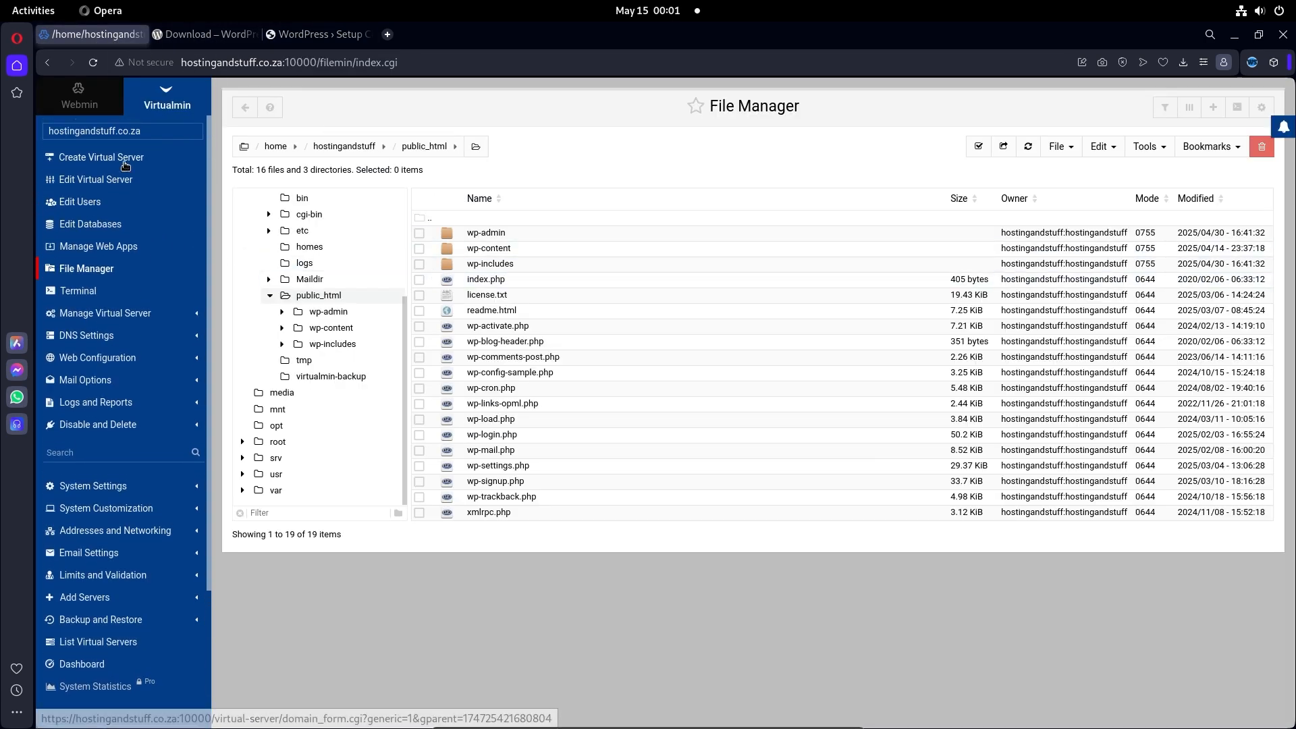
click(88, 224)
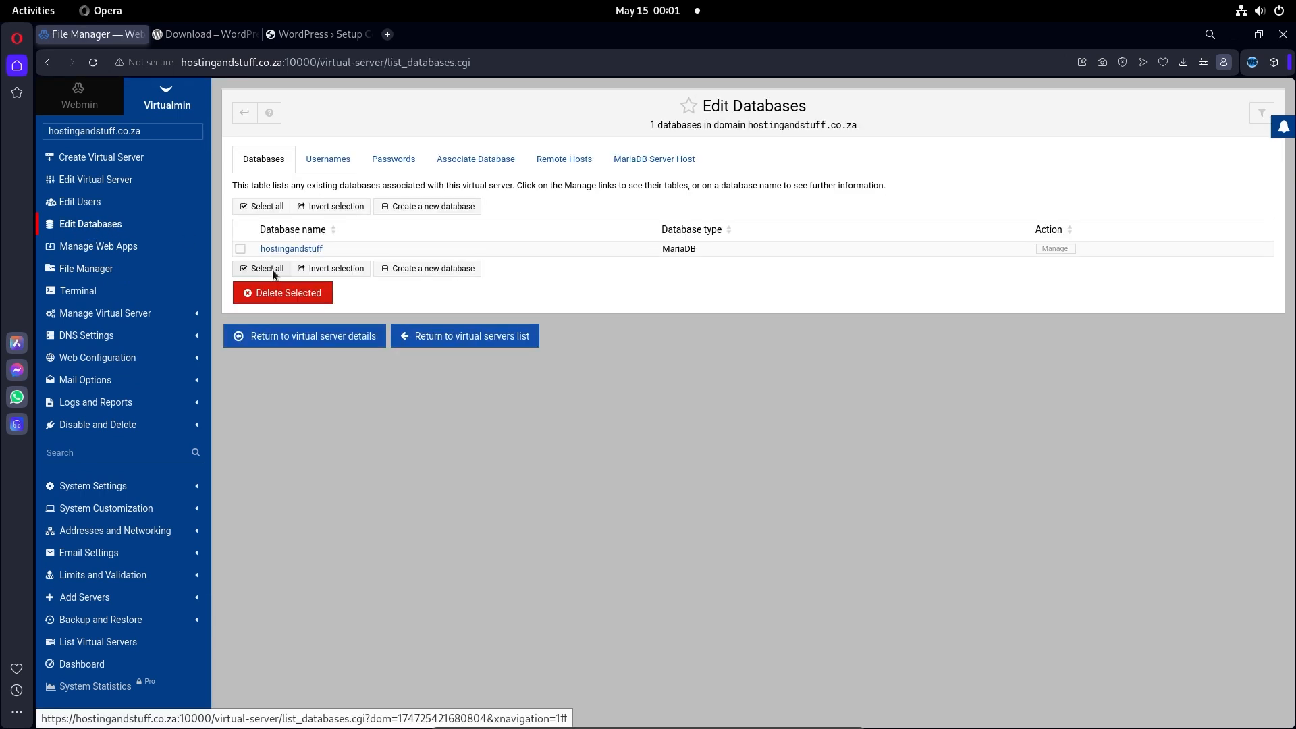
click(412, 204)
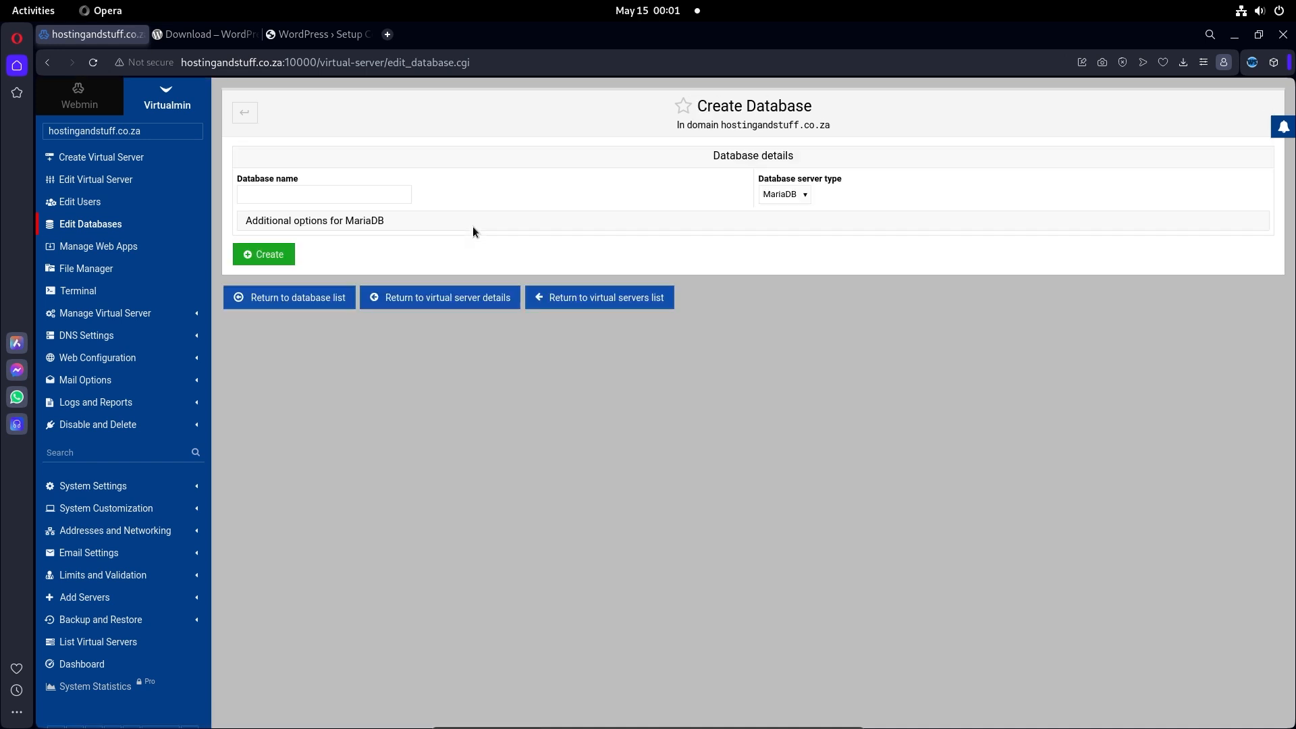
click(311, 193)
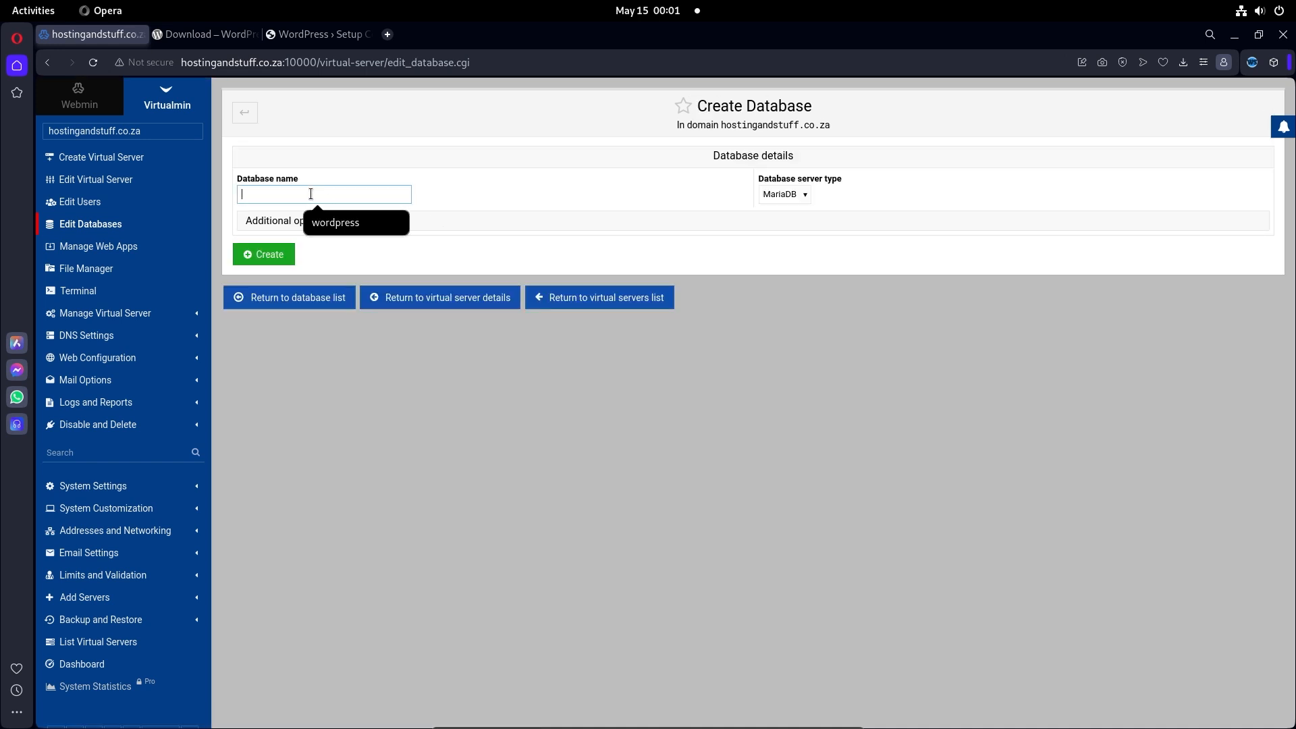
text(hostingandstuff_wp)
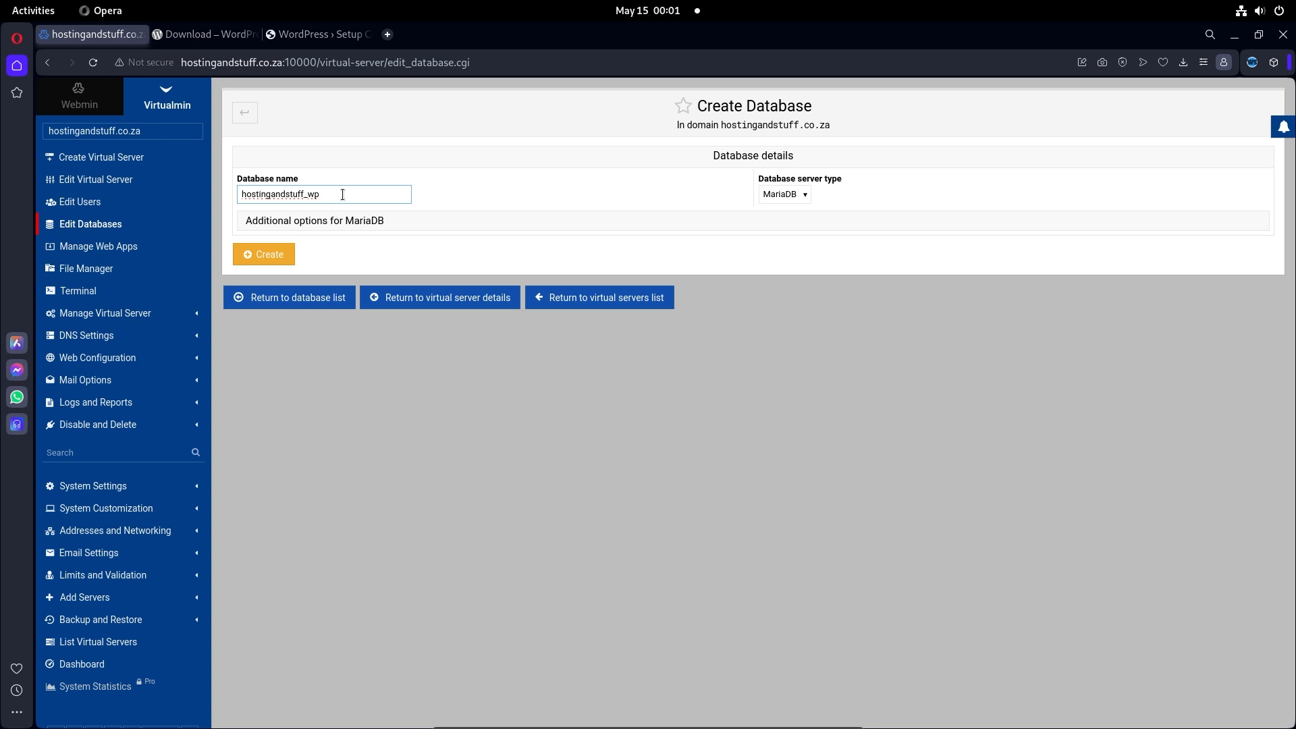
drag(324, 195, 239, 189)
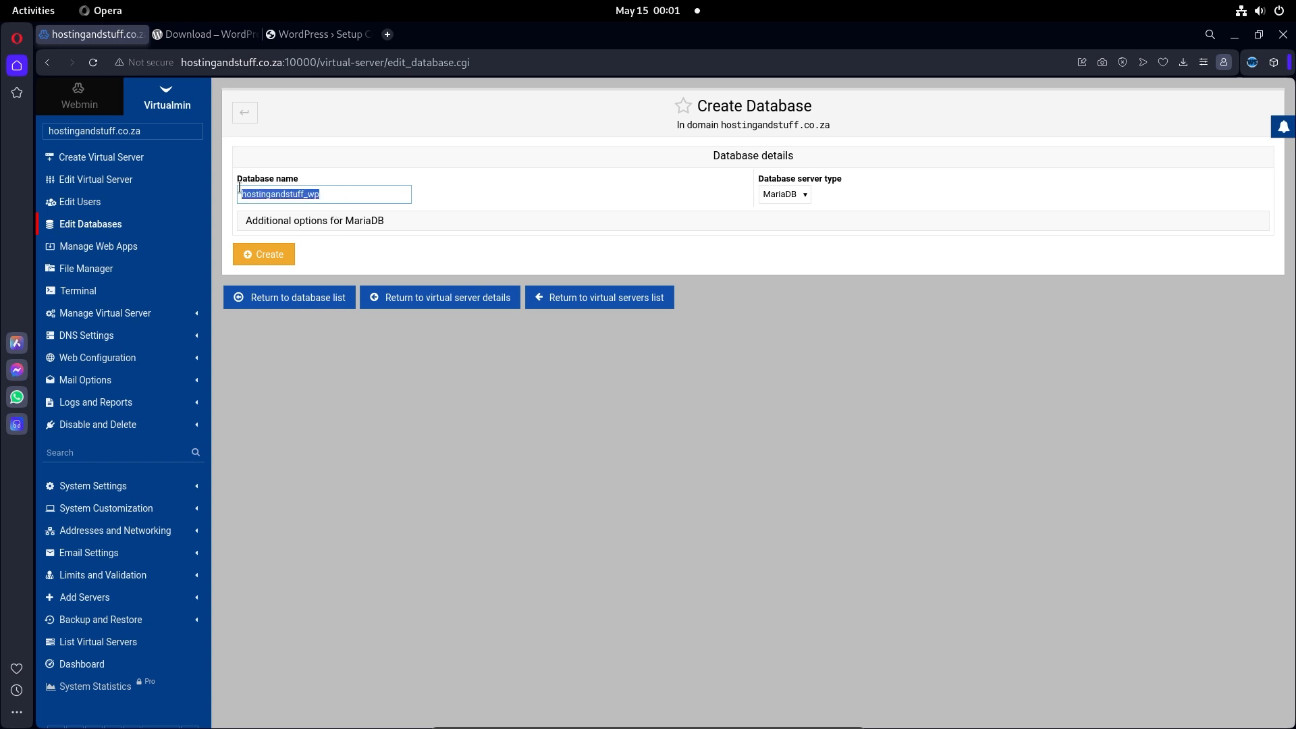
click(276, 256)
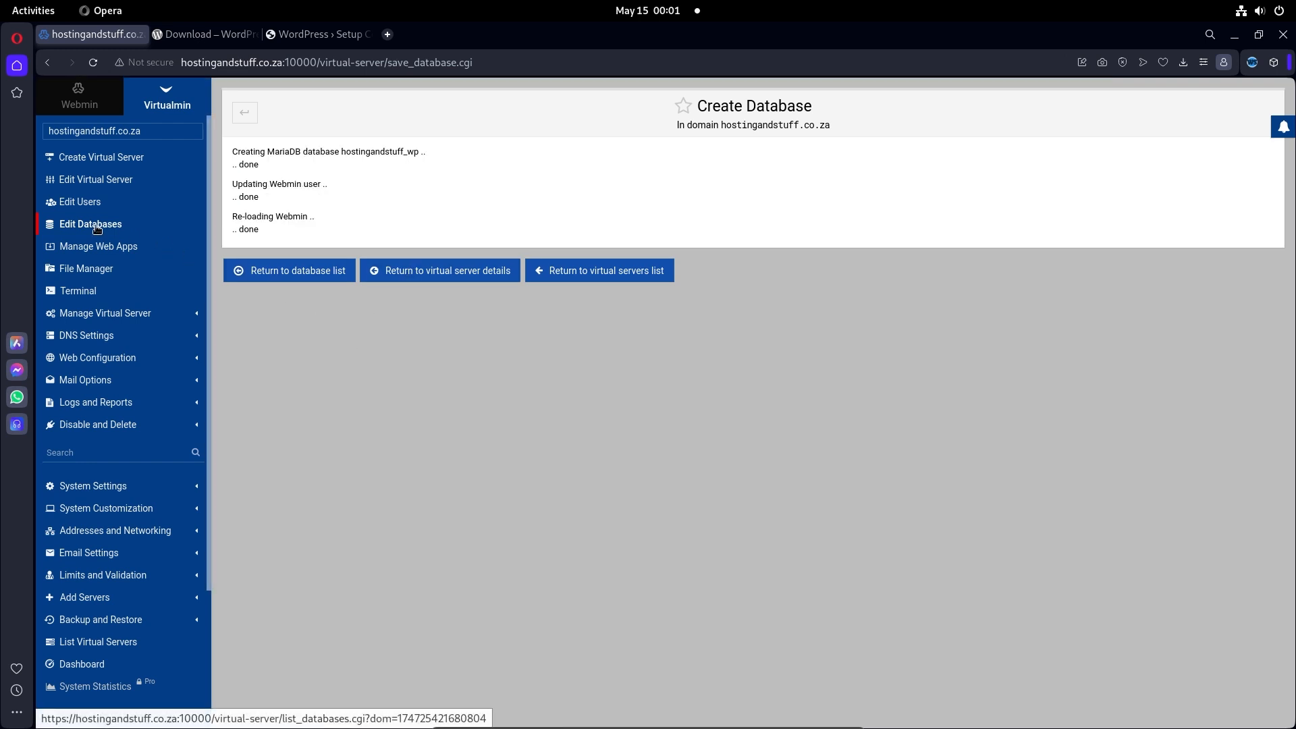
Return to the database list and select the new hostingandstuff_wp name.
click(247, 270)
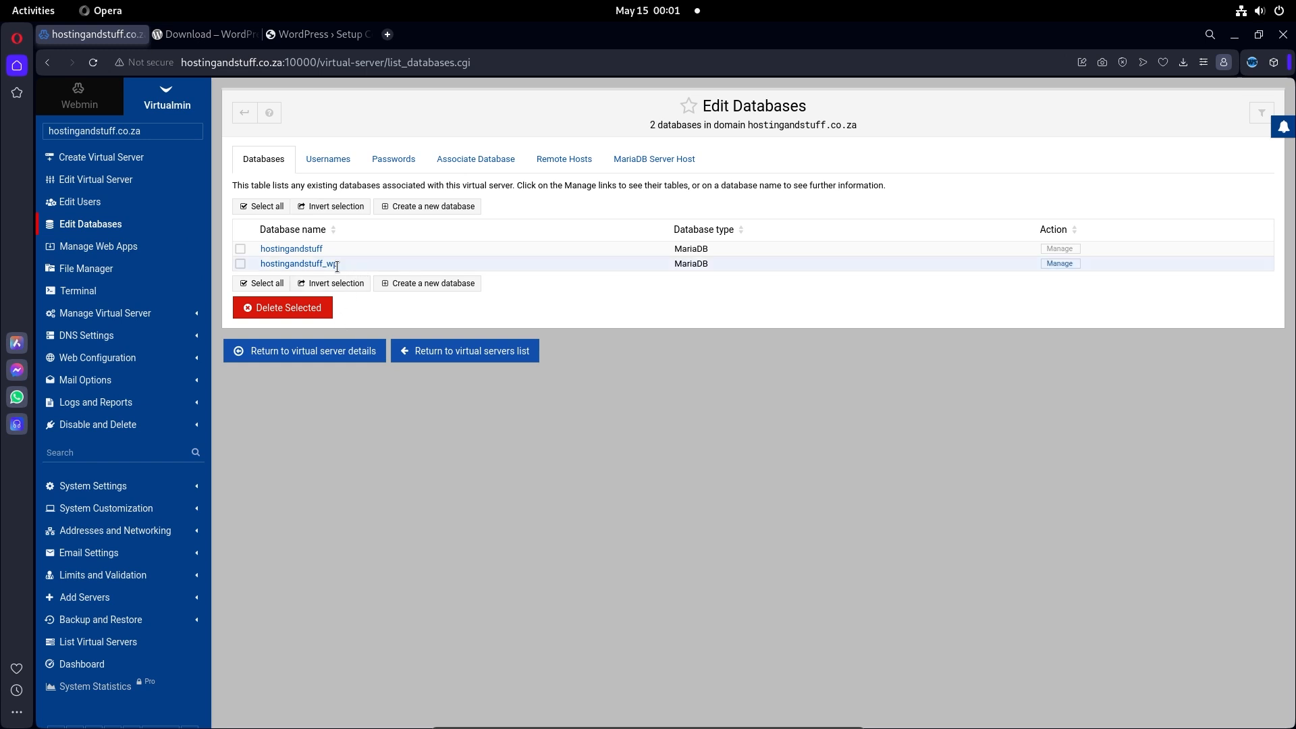
drag(339, 264, 257, 265)
click(640, 479)
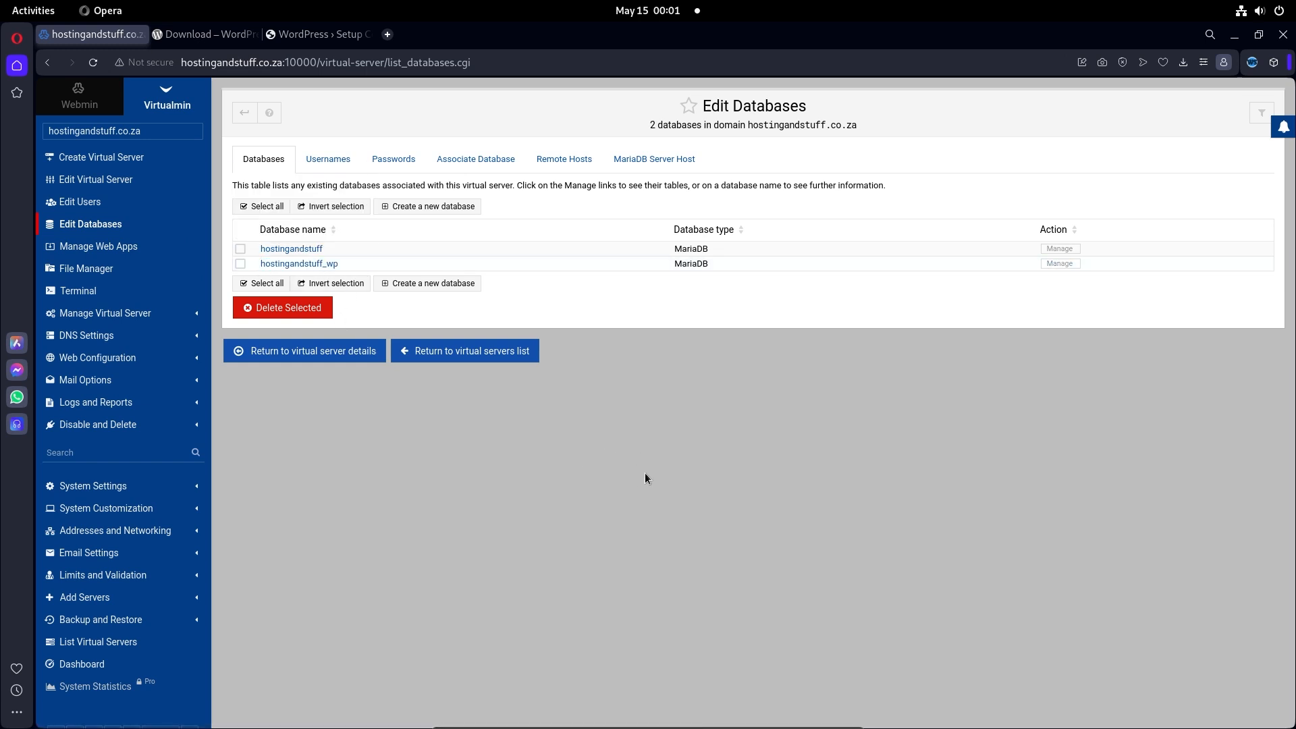
Enter database name hostingandstuff_wp, the suggested username and the database password, then submit.
click(309, 31)
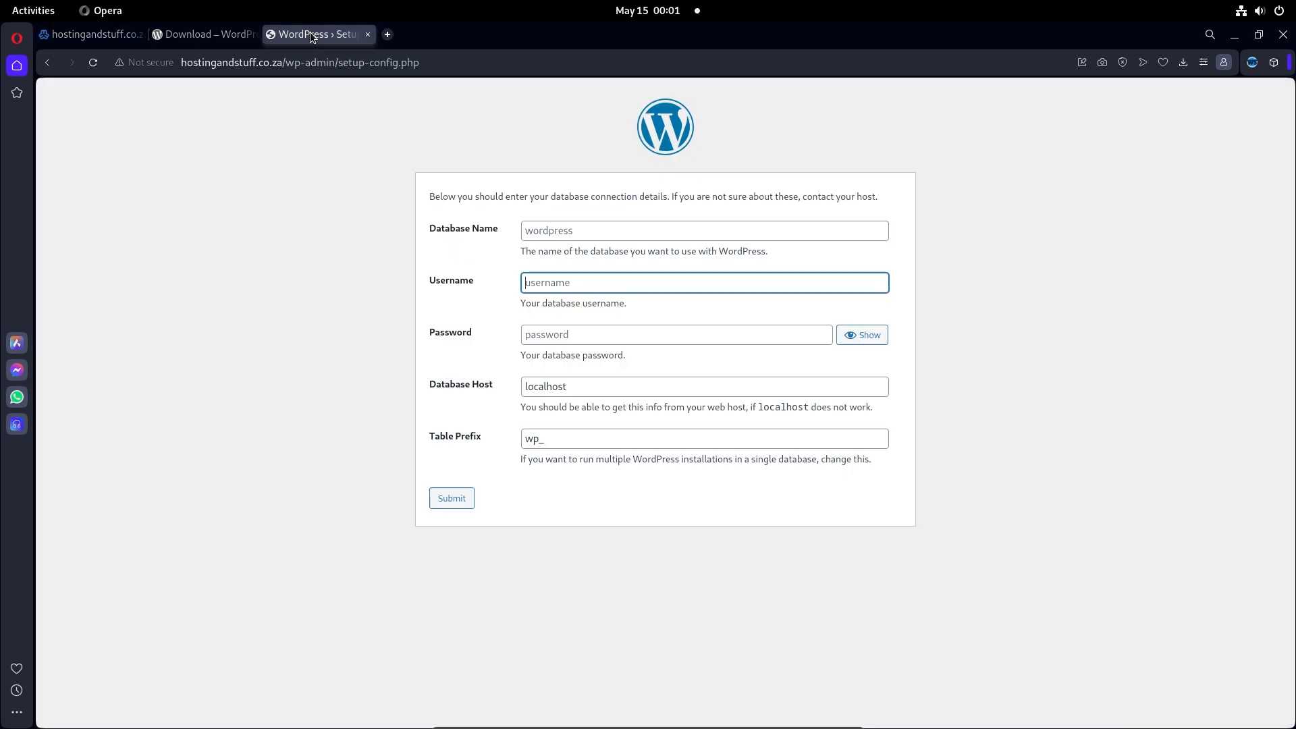
click(572, 230)
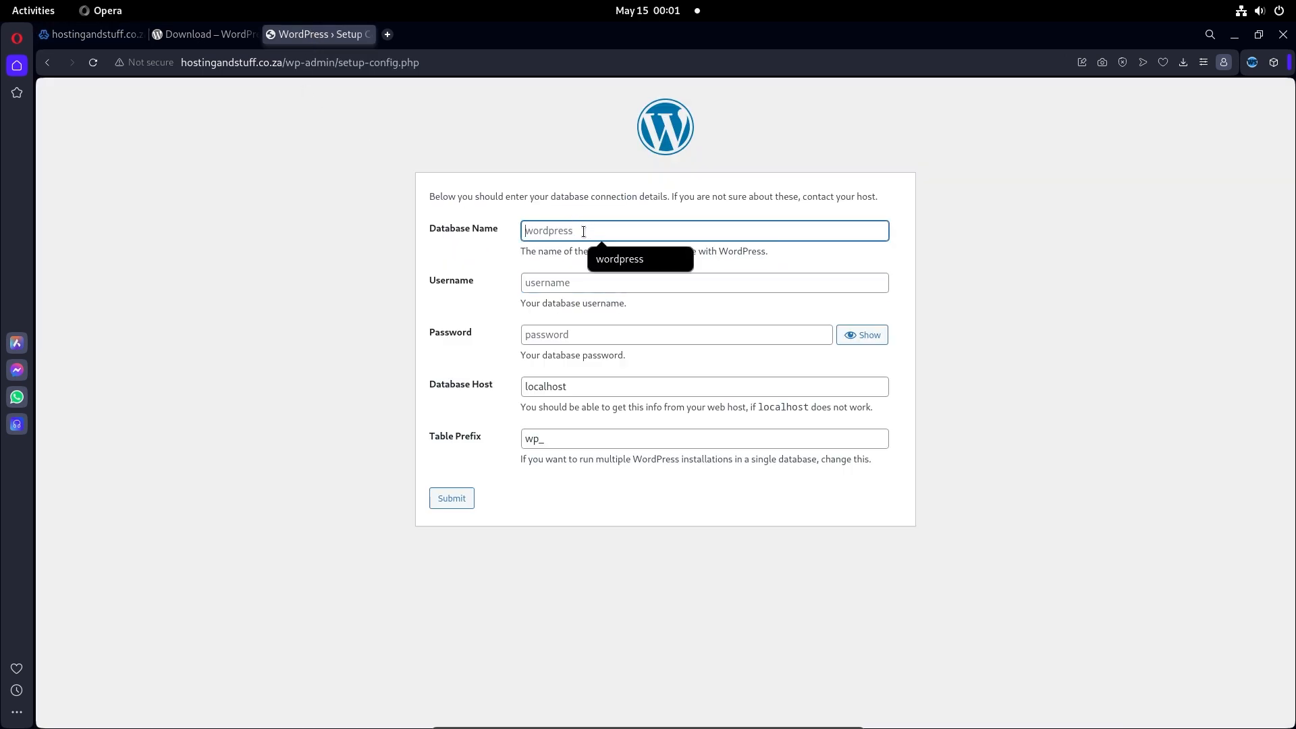
text(hostingandstuff_wp)
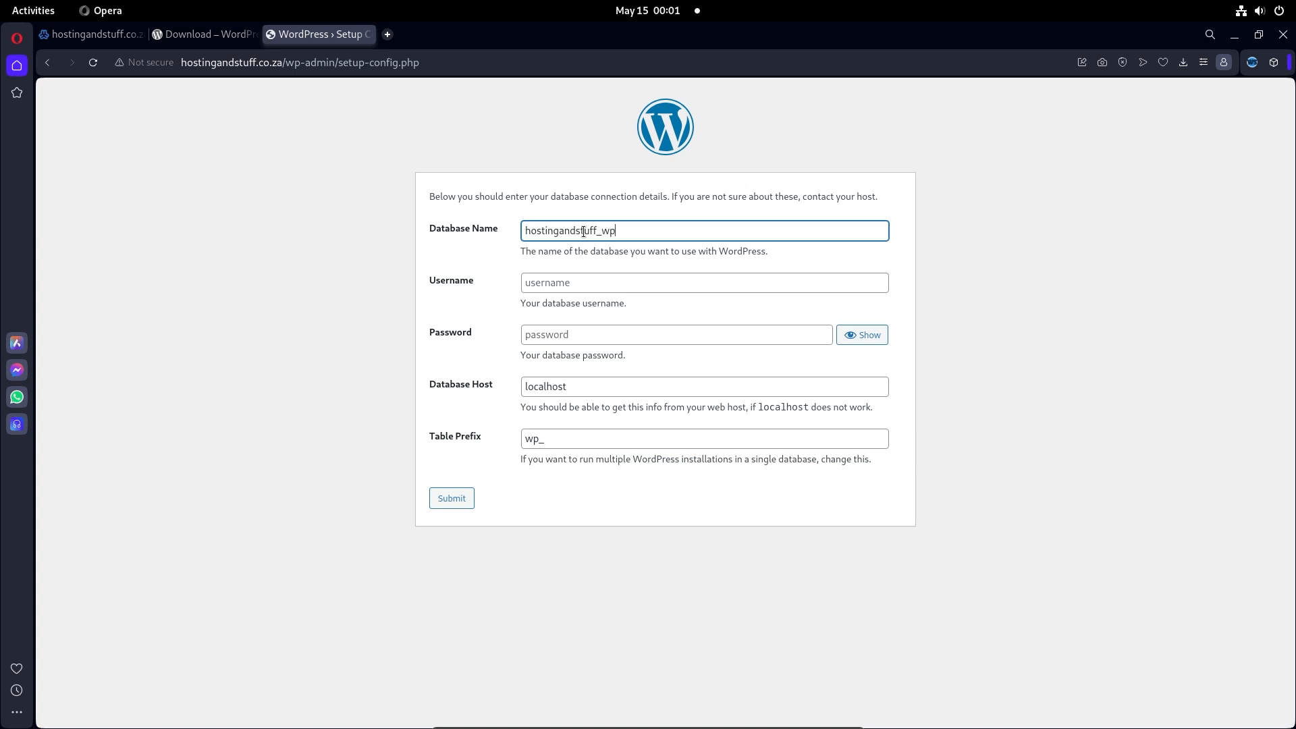
click(609, 282)
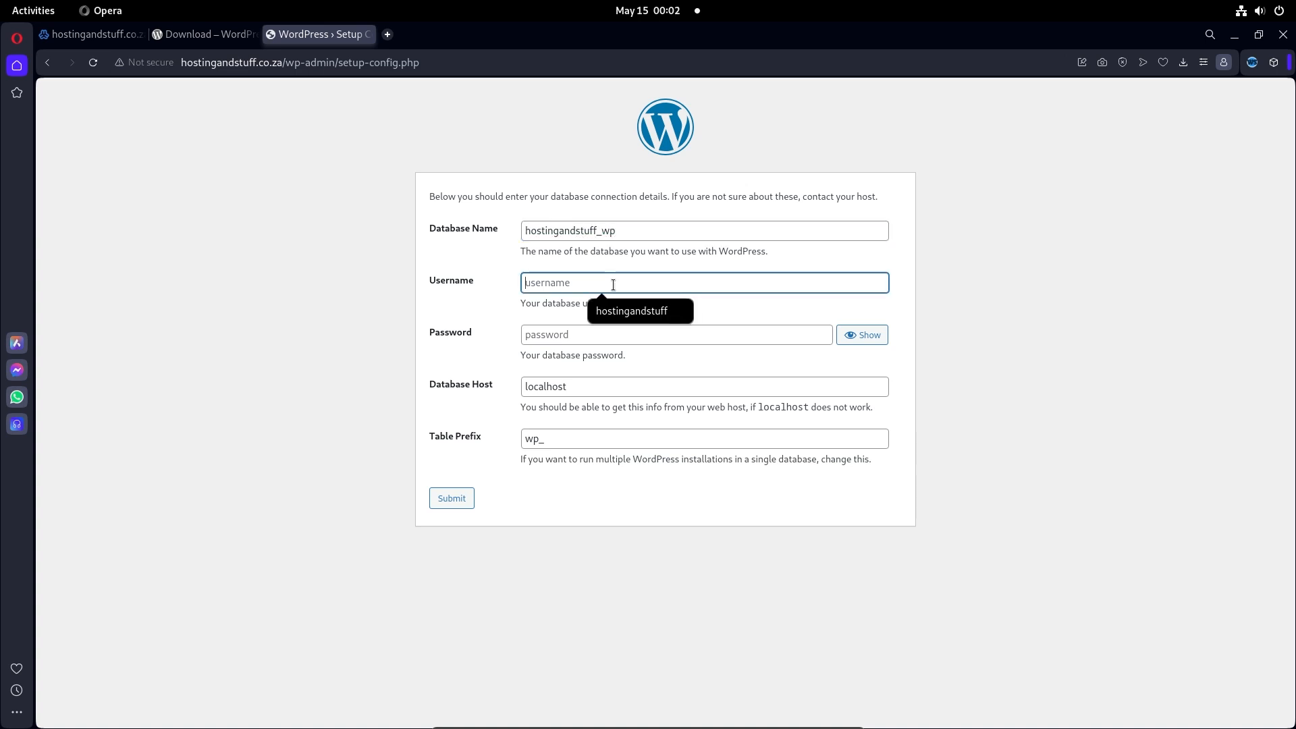
click(614, 307)
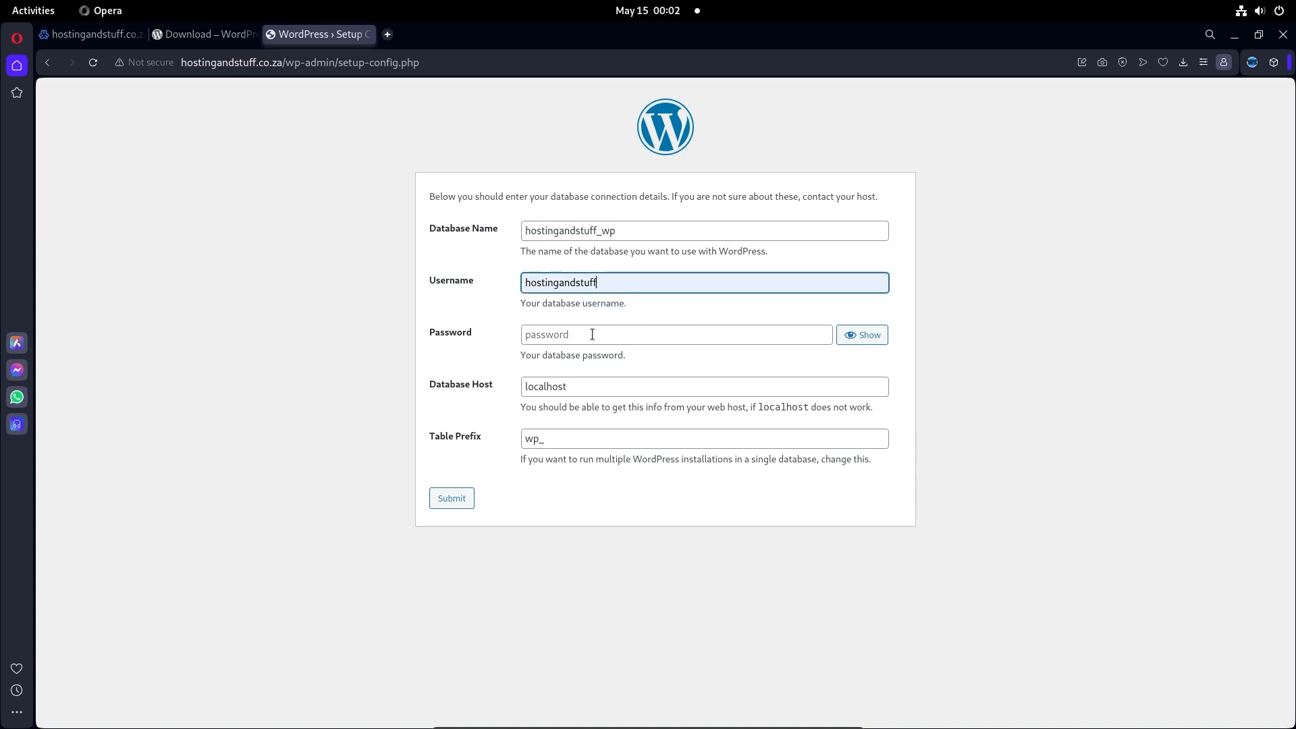
click(635, 324)
text(**********)
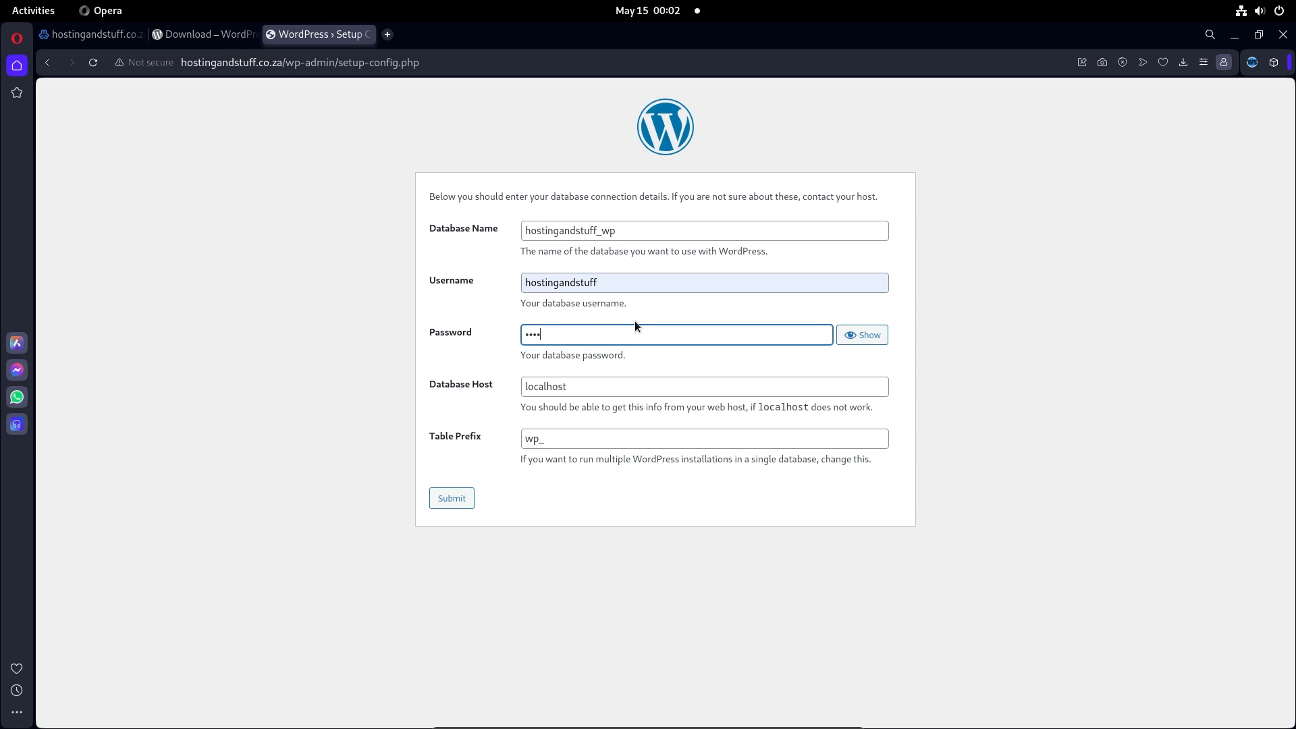
text(*******)
click(471, 499)
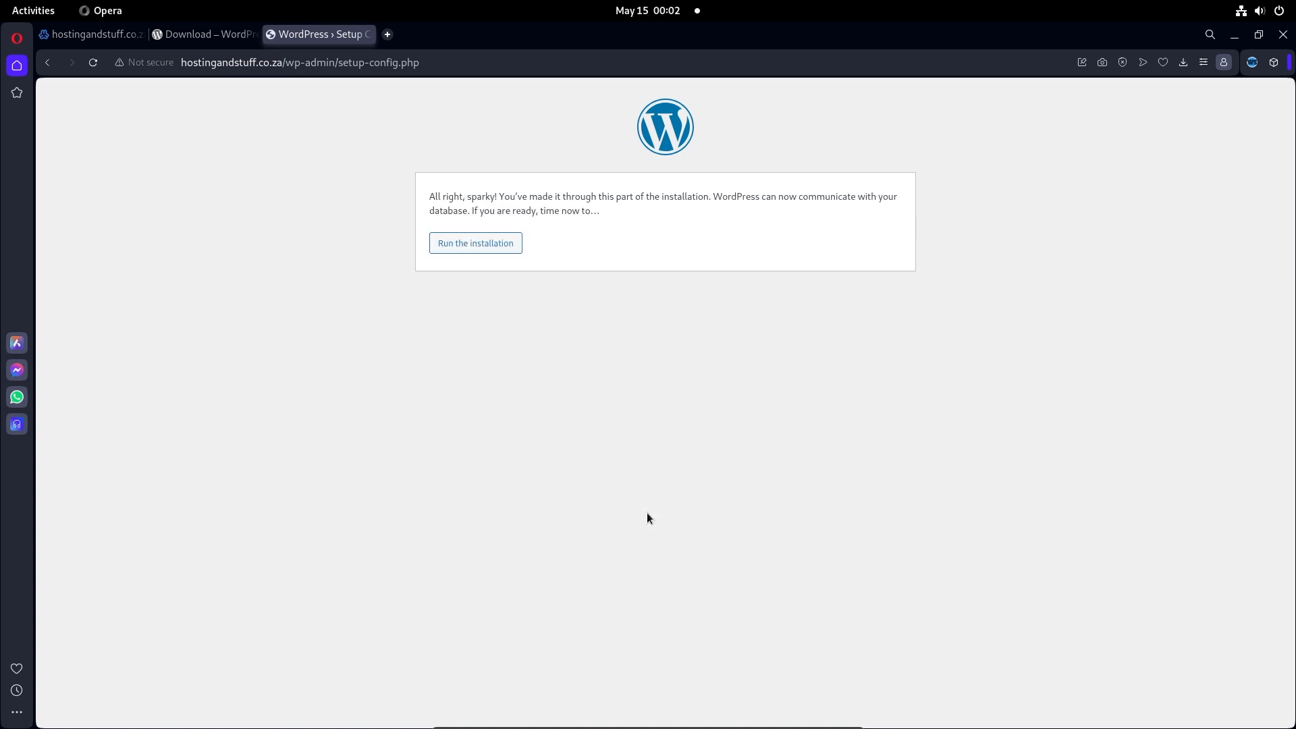
Run the installation and set both site title and admin username to hostingandstuff.
click(480, 247)
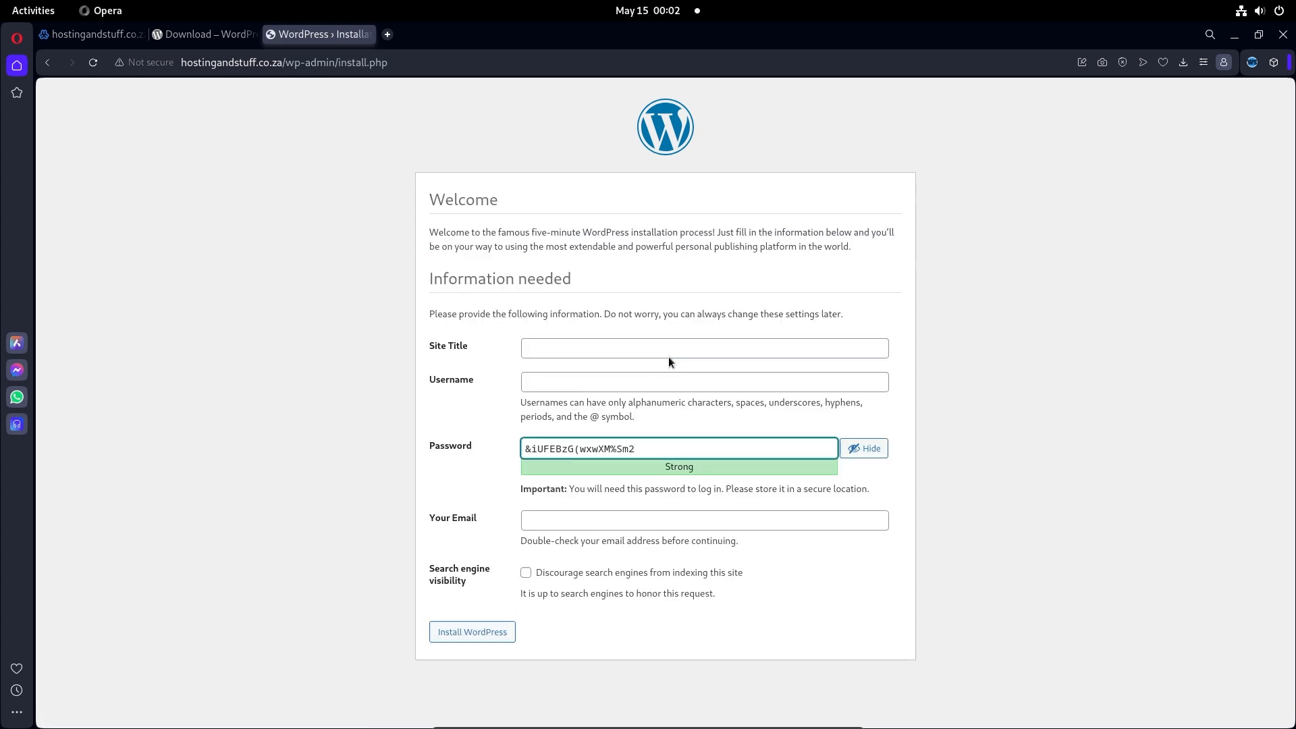
click(687, 342)
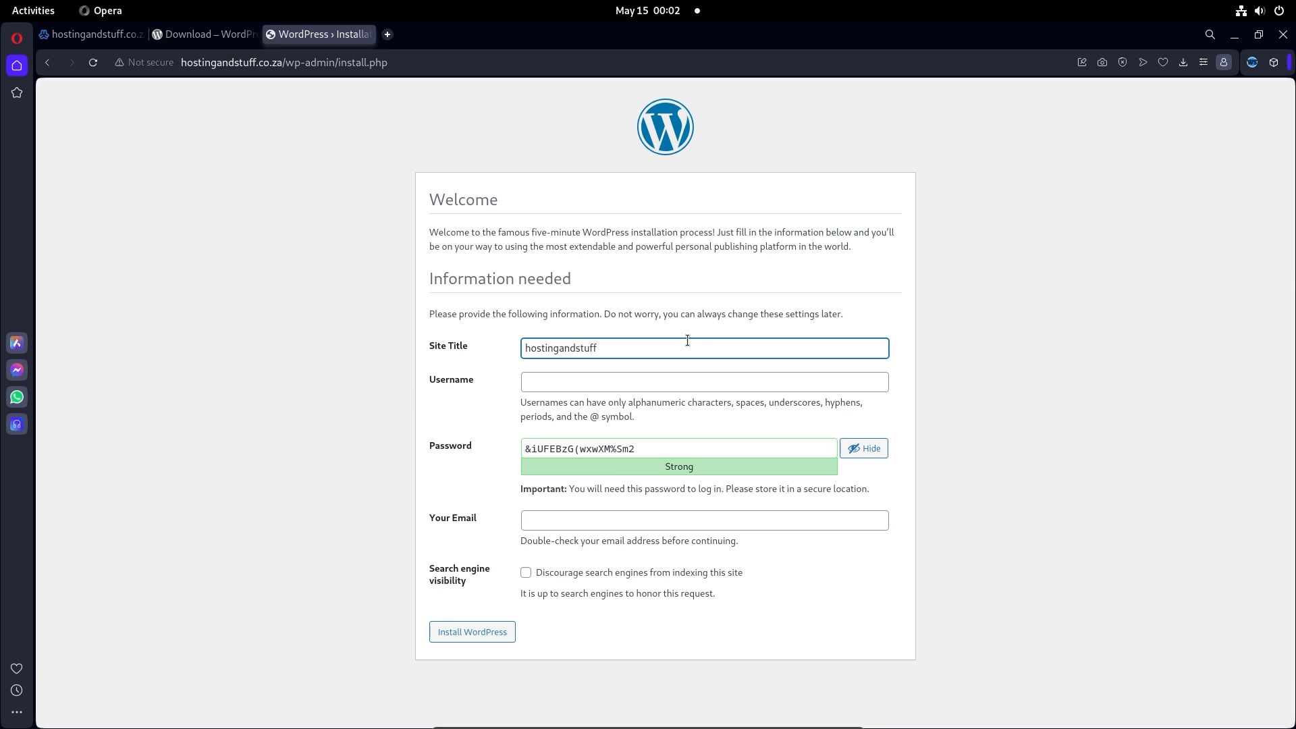
key(Tab)
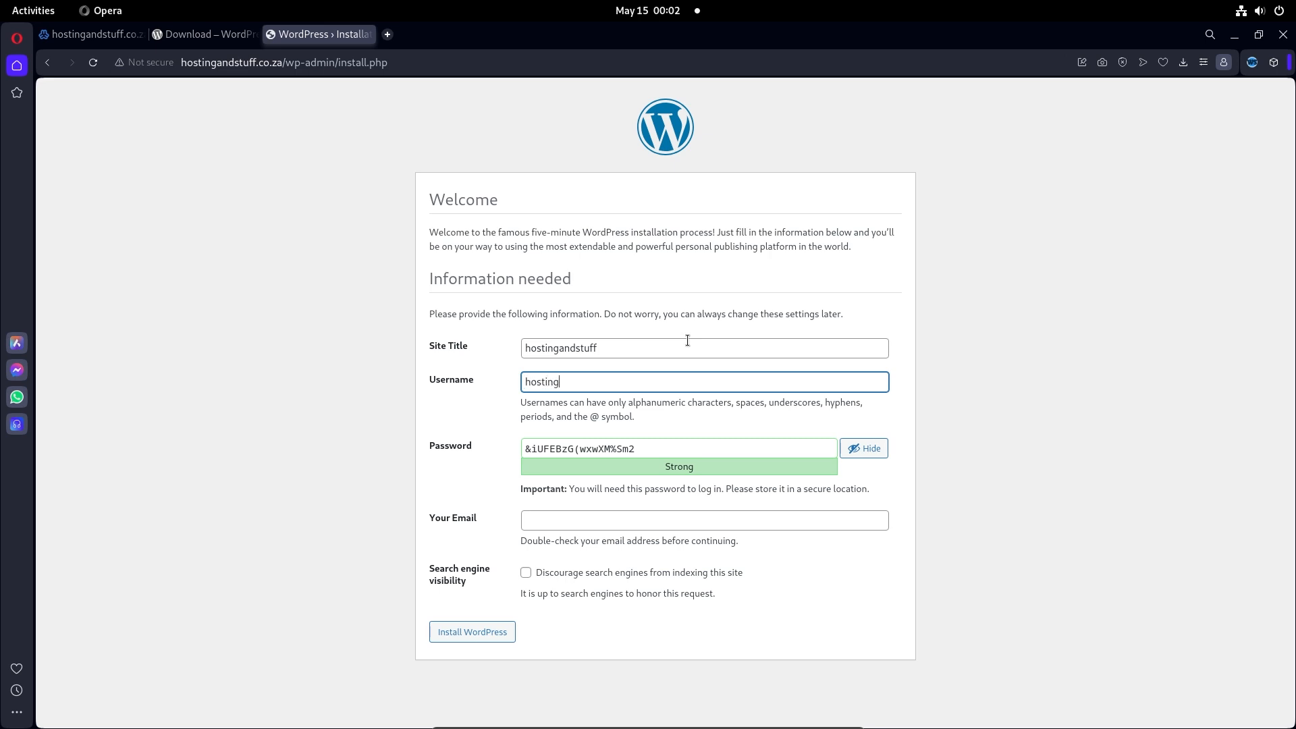
text(hostingandstu)
text(ff)
Replace the generated admin password with a custom weak one and confirm its use.
drag(660, 447, 648, 405)
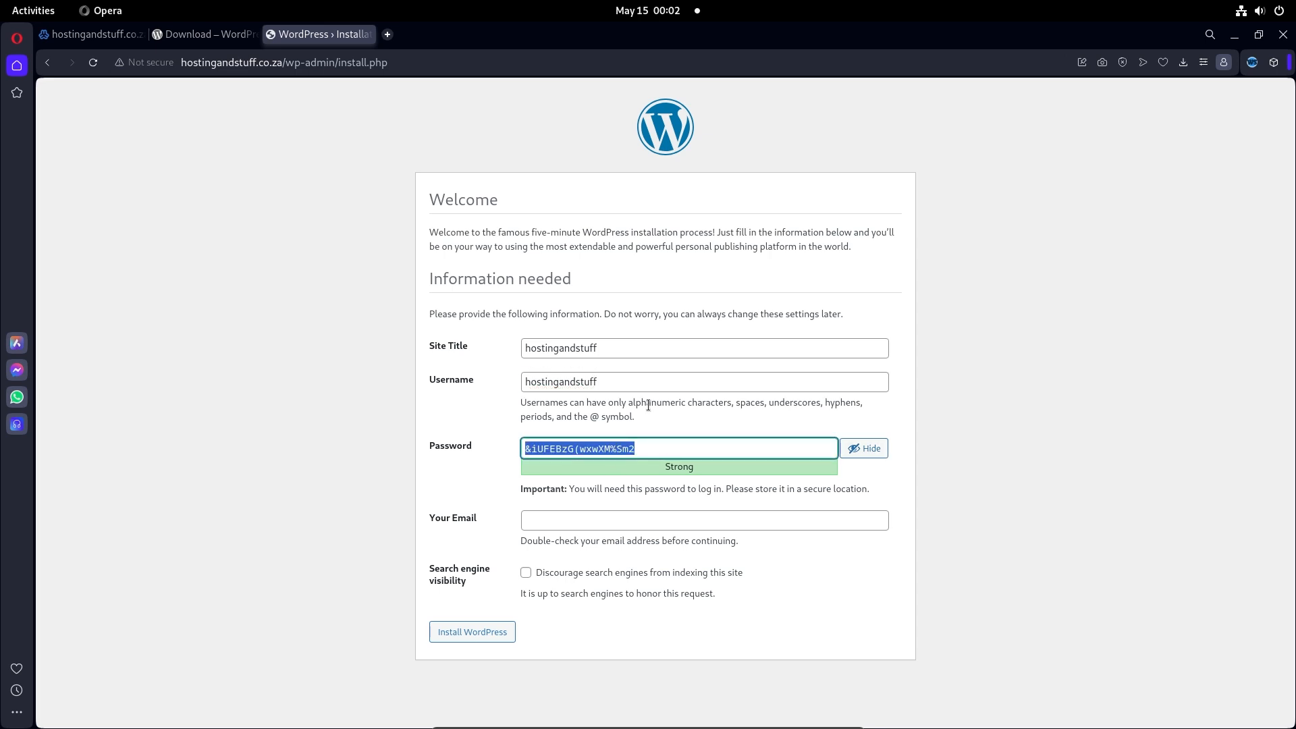
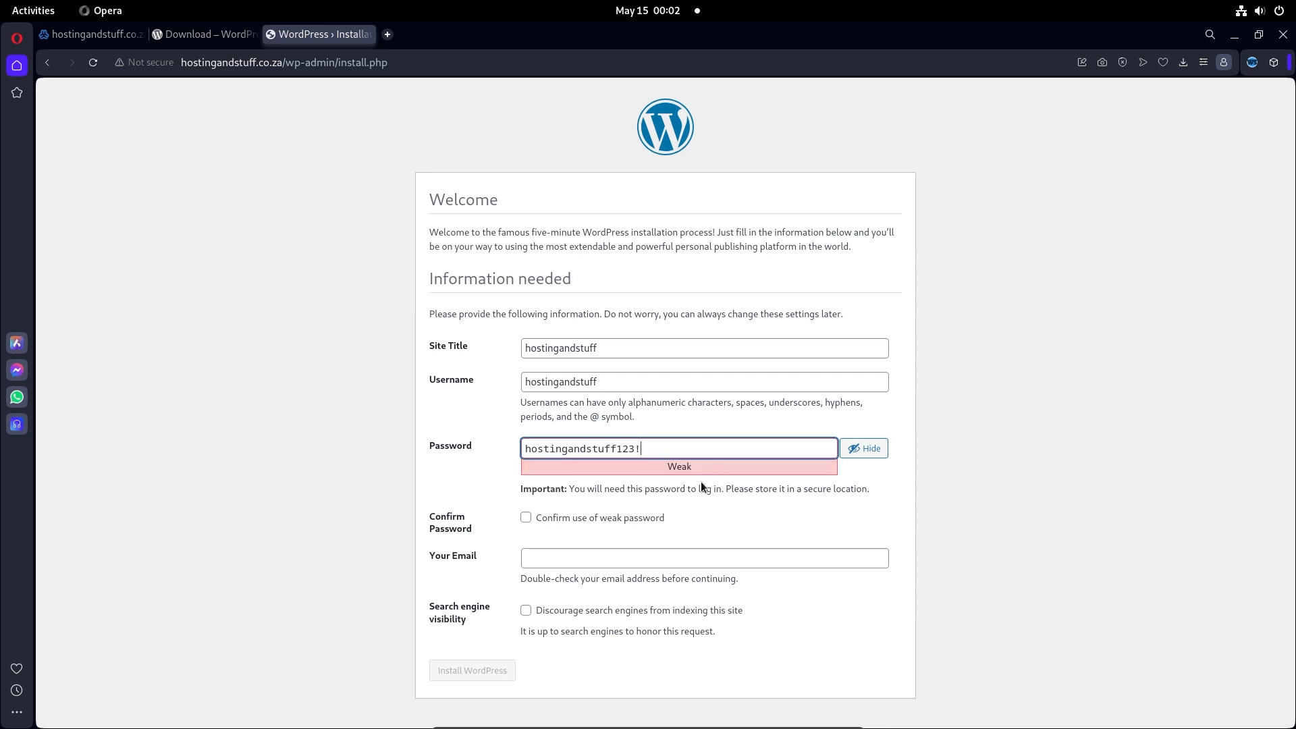
click(526, 517)
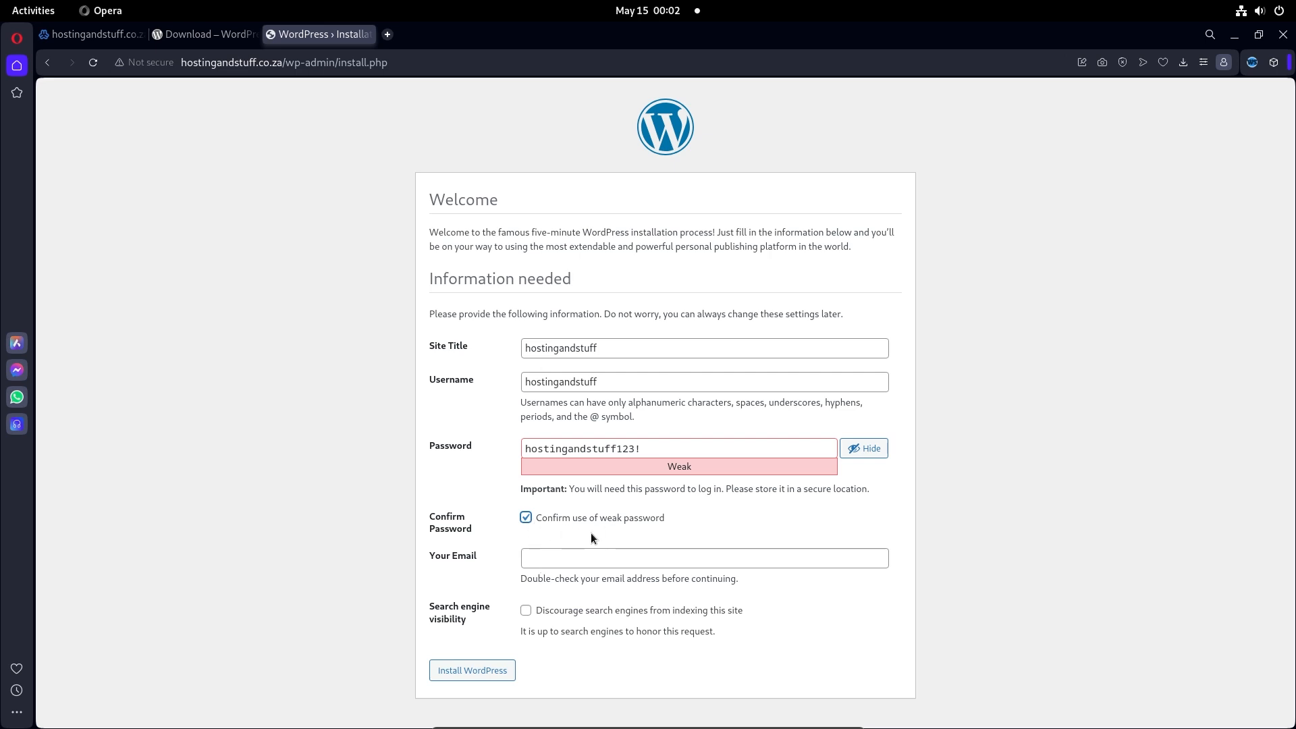
Enter the admin email address and install WordPress.
click(549, 557)
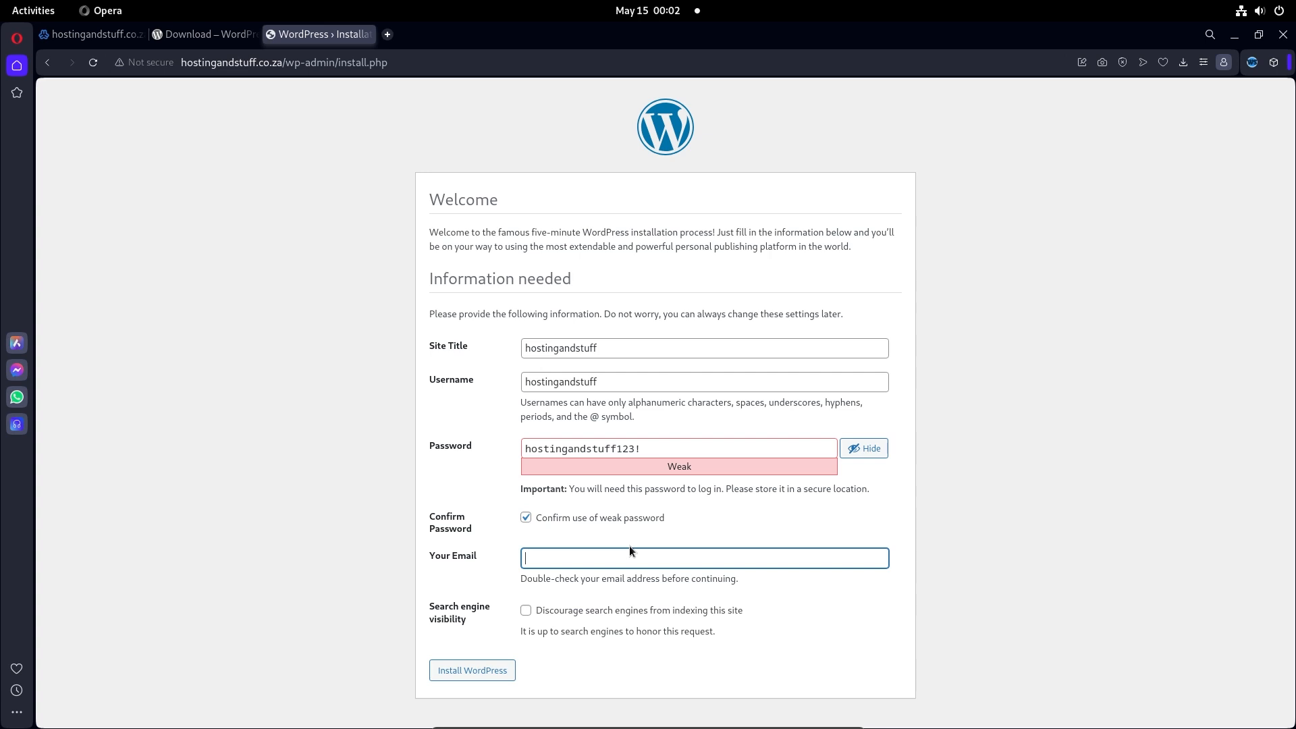
click(481, 671)
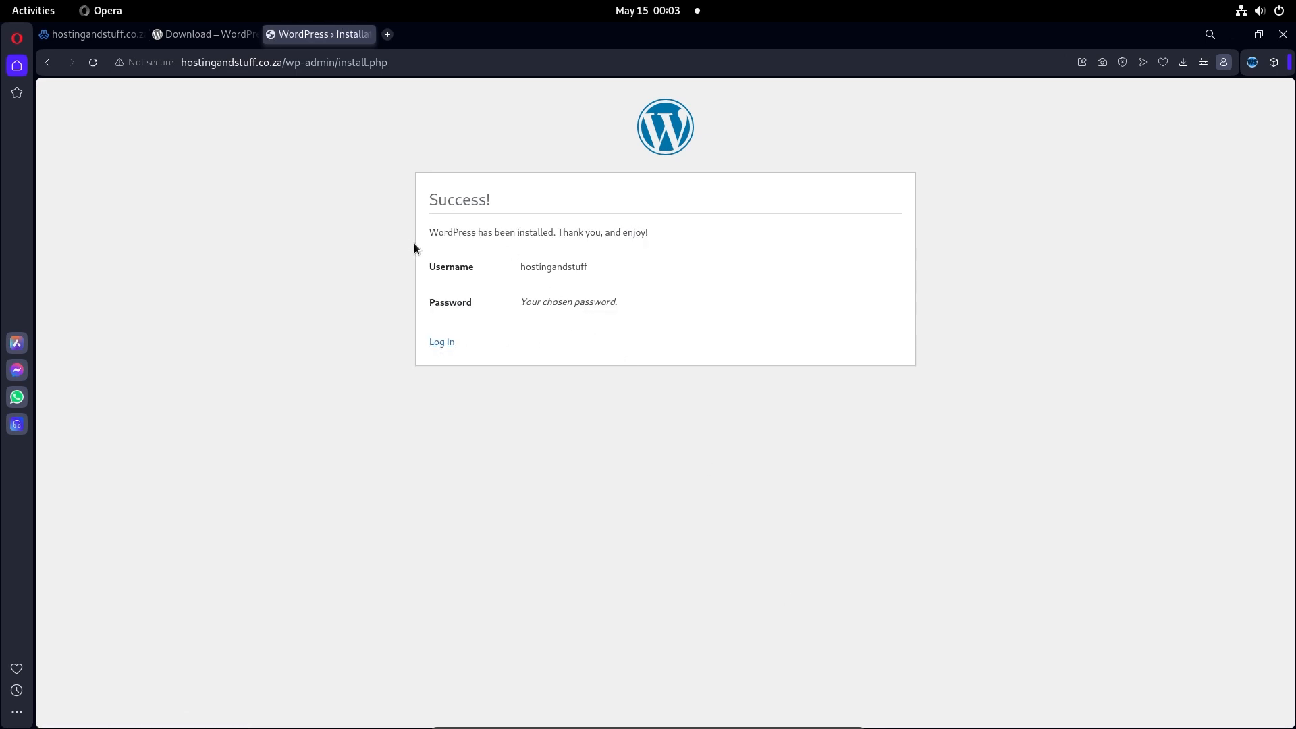
Remove wp-admin/install.php?step=2 from the address to load hostingandstuff.co.za's Hello world! blog.
drag(284, 60, 580, 157)
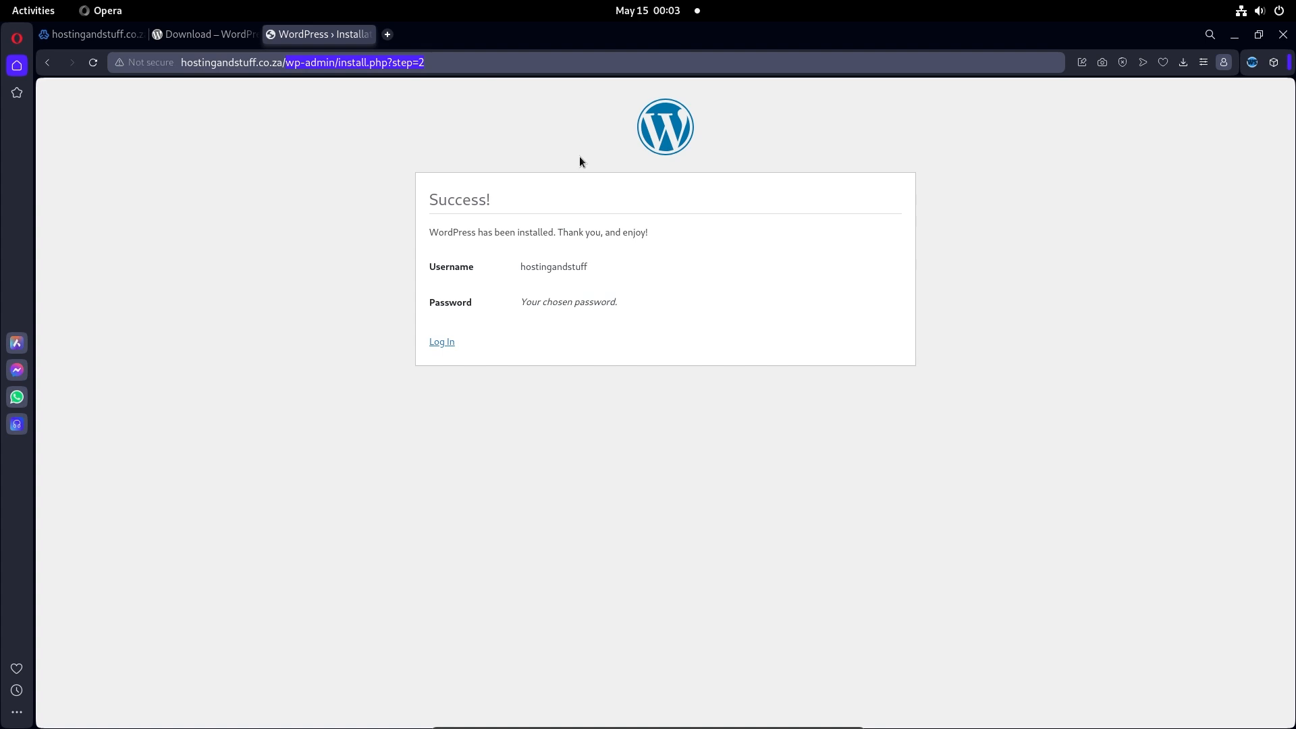
key(BackSpace)
key(Return)
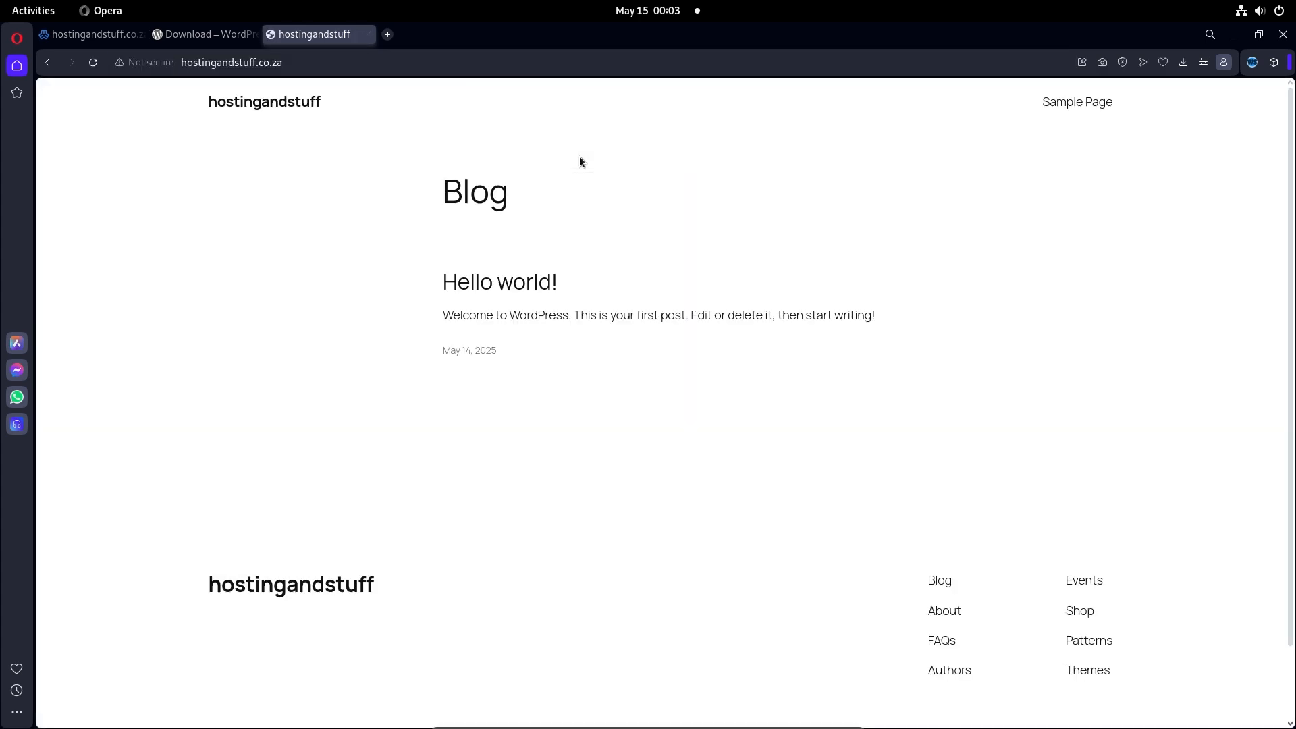
drag(640, 185, 418, 176)
drag(258, 116, 682, 233)
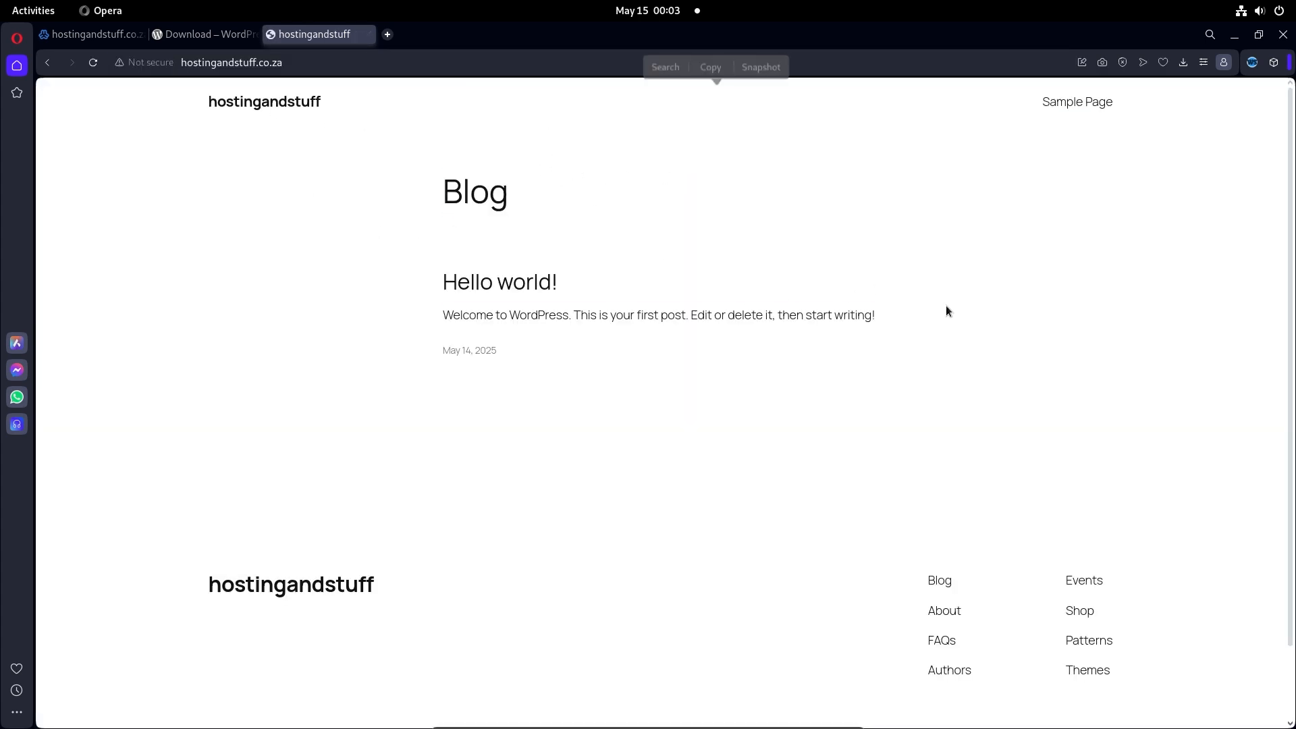
drag(946, 305, 926, 313)
drag(255, 586, 411, 500)
click(1023, 566)
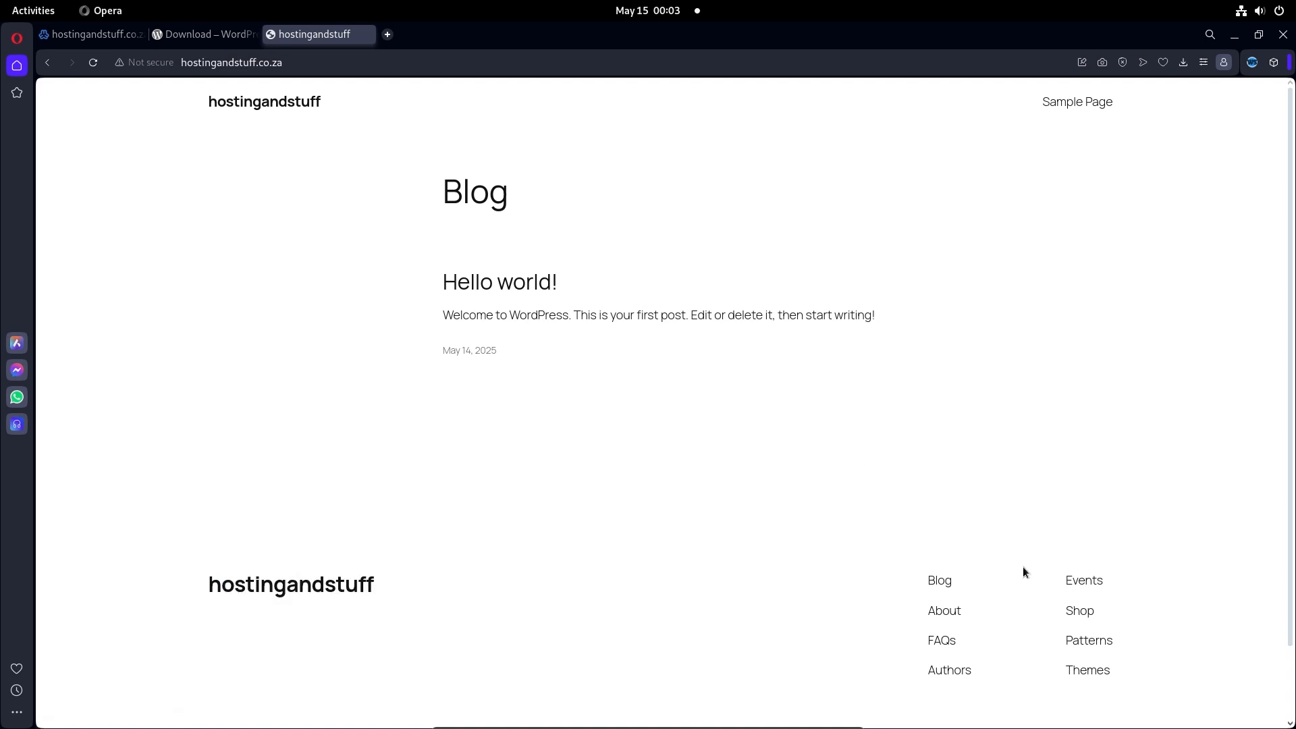